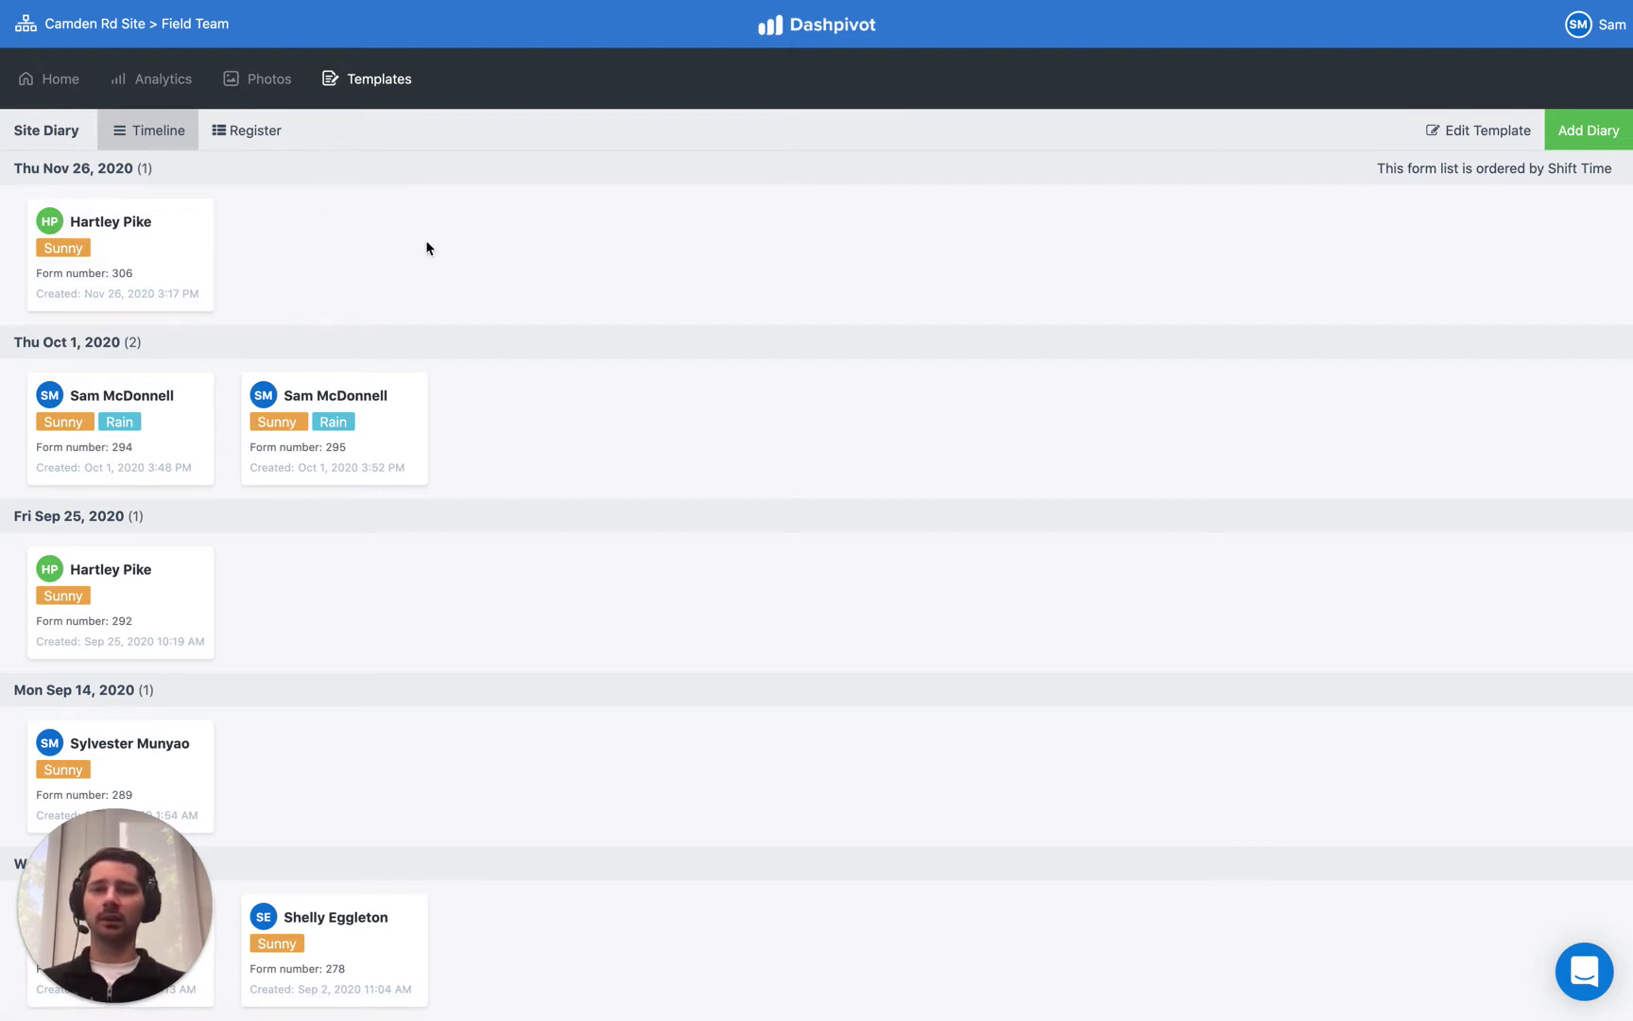
- Start a new Site Diary with shift dates 10 to 11 December 2020
click(1595, 142)
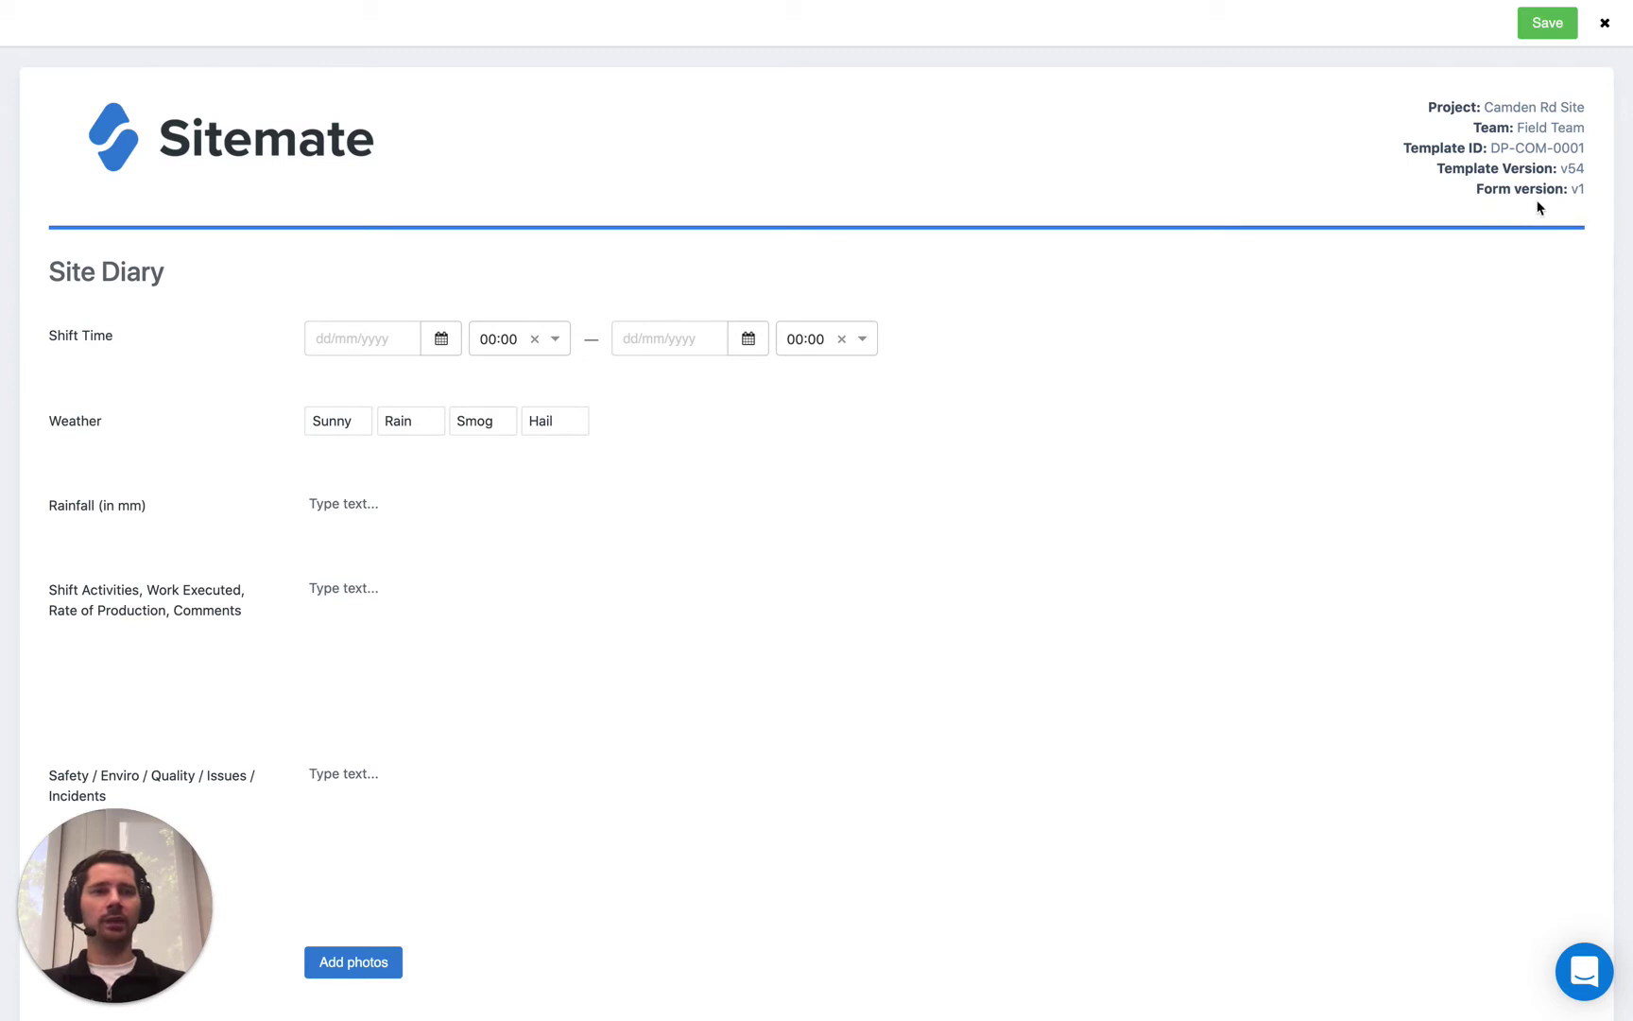
click(441, 339)
click(434, 459)
click(748, 338)
click(765, 459)
- Set the shift to run from 07:00 to 17:00
click(503, 342)
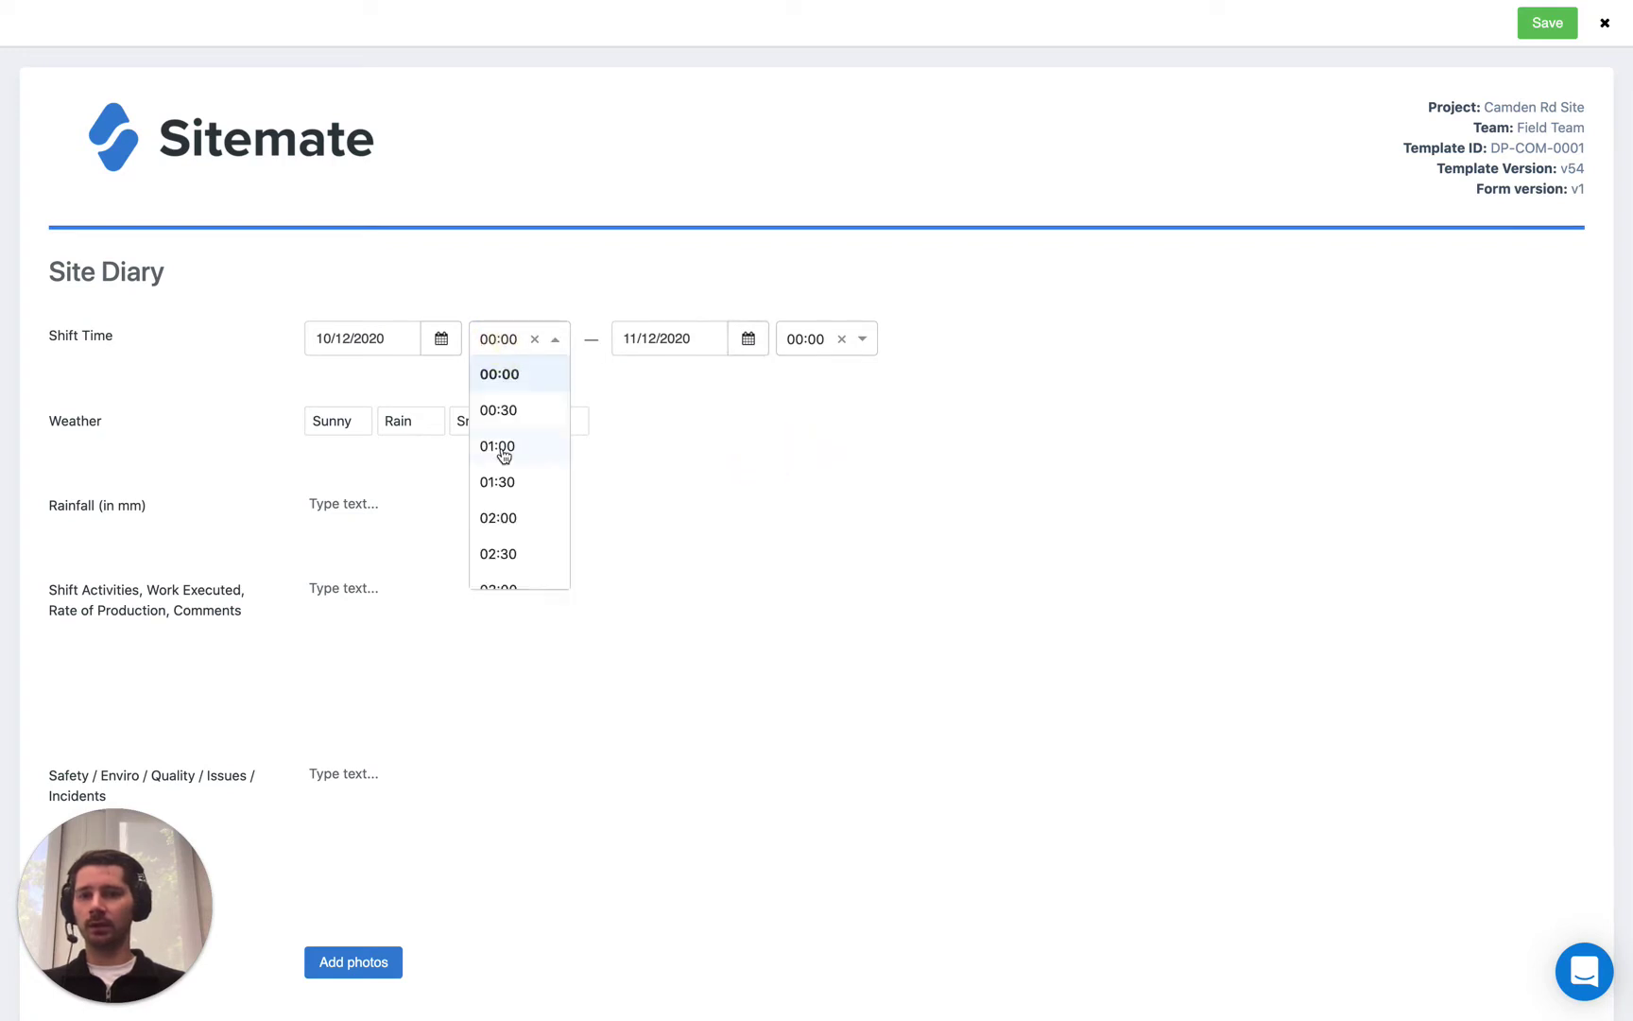
scroll(504, 452, down, 3)
scroll(505, 455, down, 2)
scroll(504, 456, up, 1)
click(516, 404)
click(806, 352)
scroll(813, 493, down, 2)
scroll(813, 493, down, 5)
scroll(814, 492, down, 2)
scroll(814, 492, down, 1)
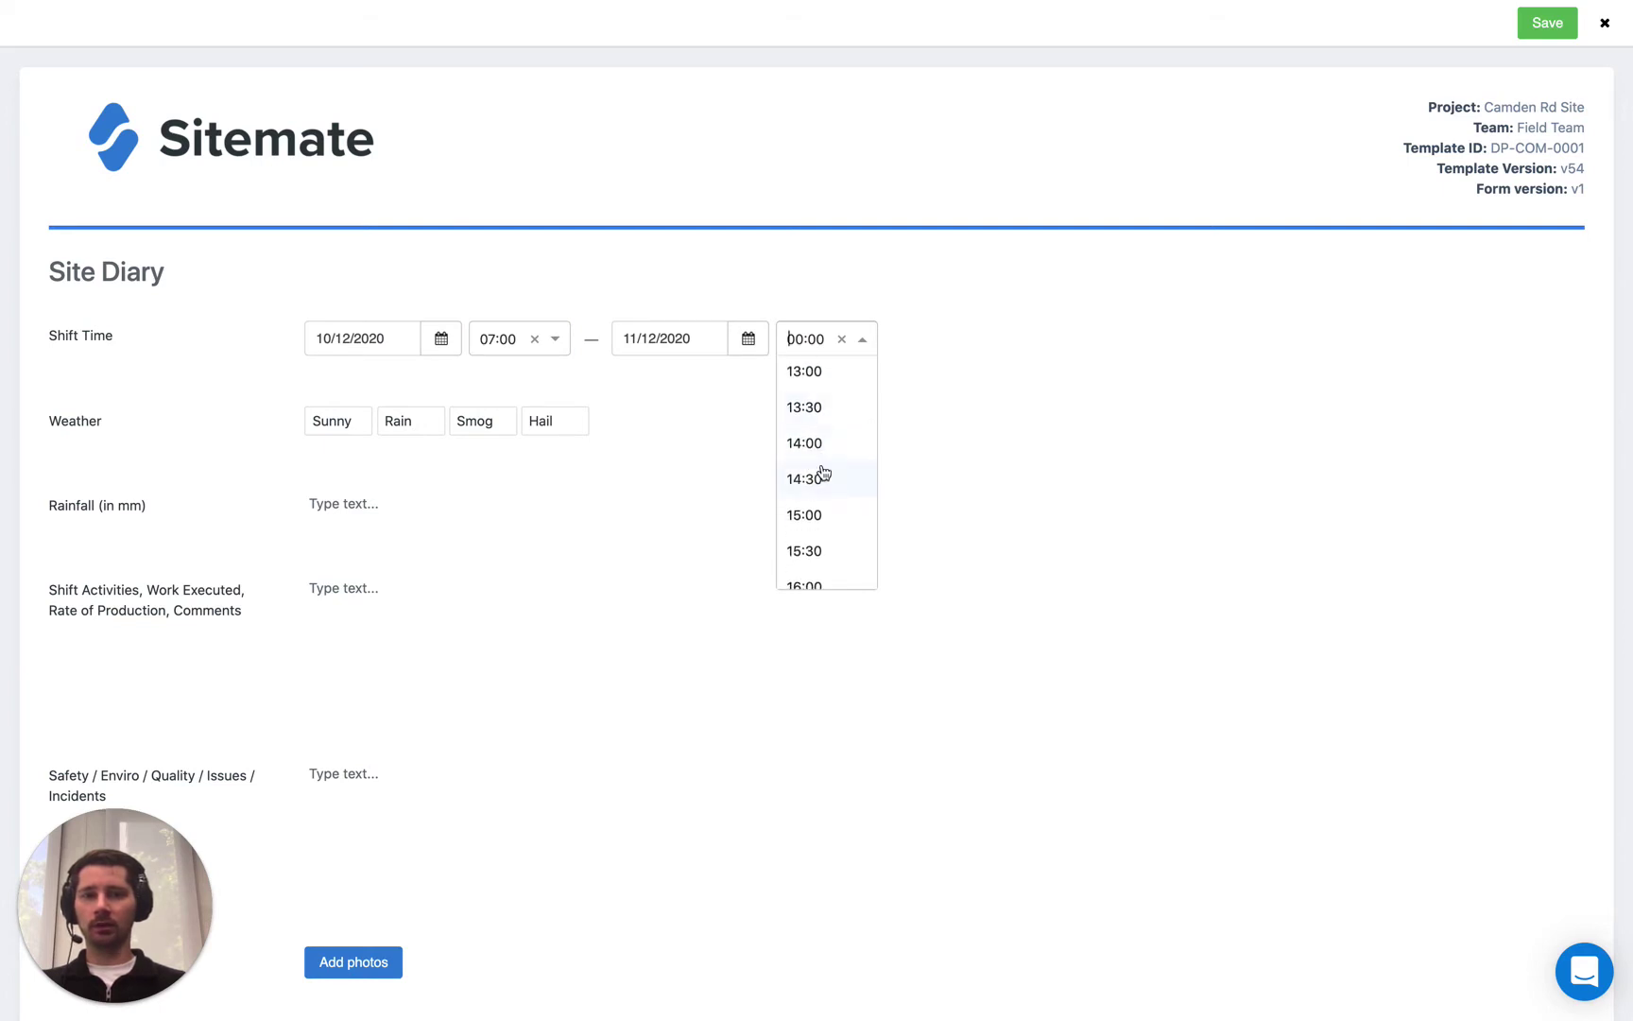
scroll(824, 470, down, 3)
click(820, 465)
- Mark the weather Sunny with 0mm rainfall and activities 'Example text', then save
click(483, 423)
click(336, 421)
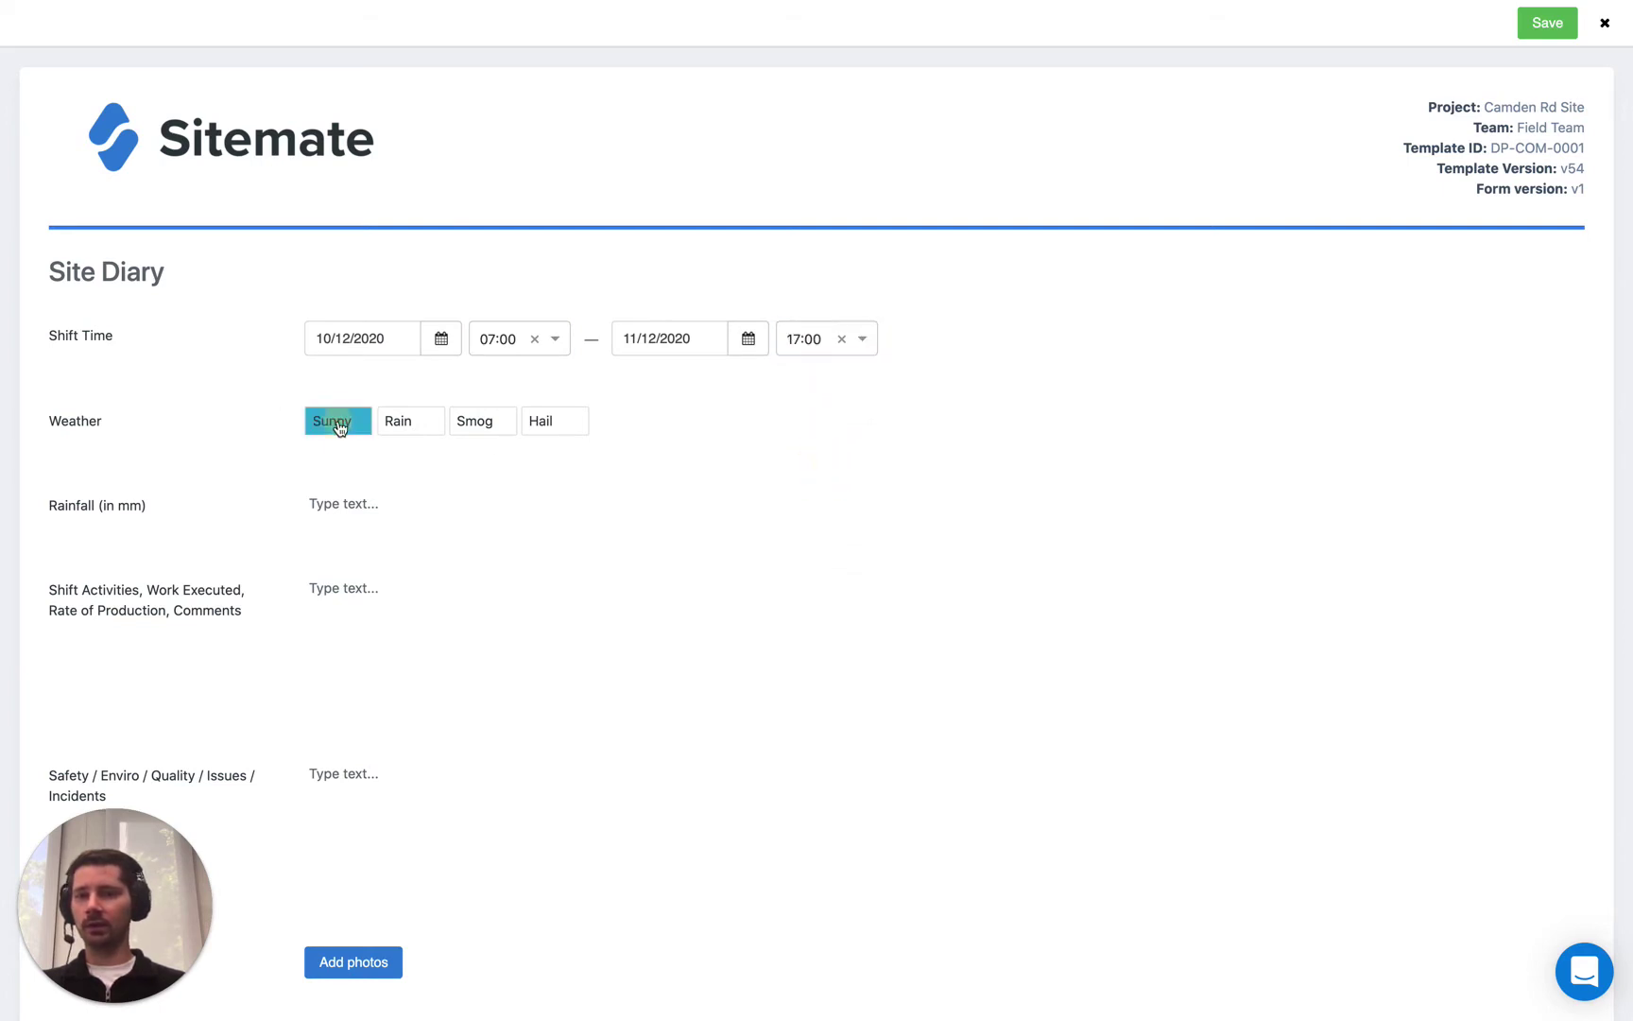
click(371, 498)
text(0mm)
click(419, 603)
text(Example text)
click(221, 523)
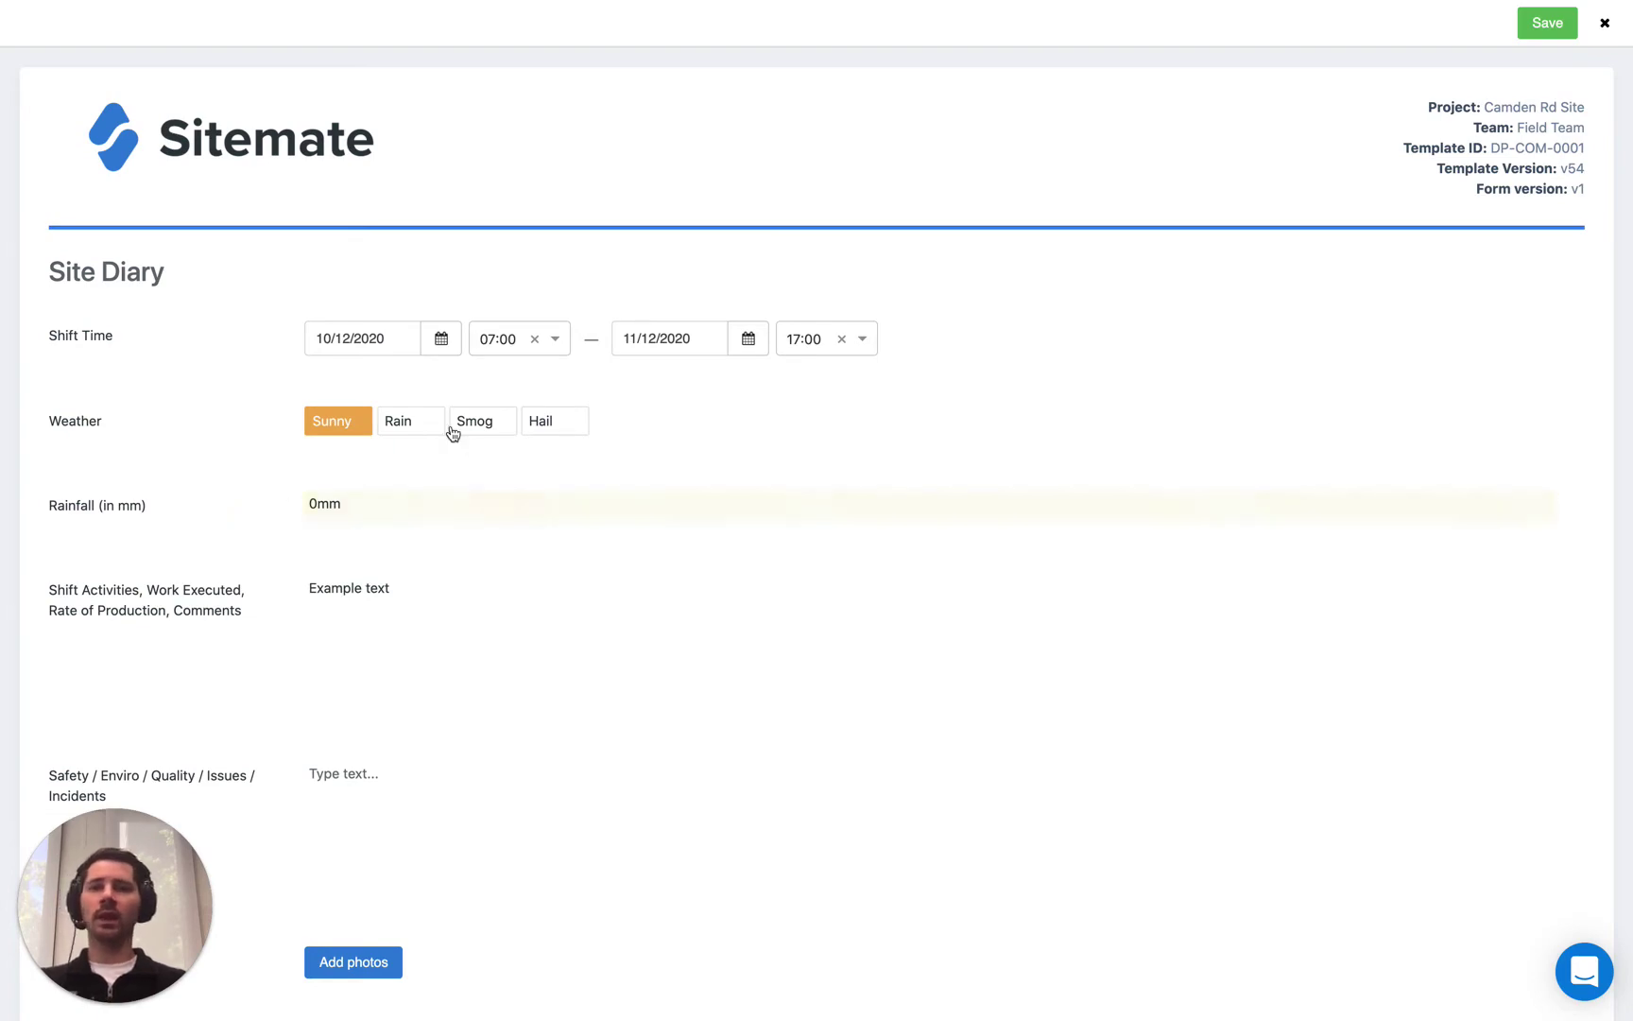
scroll(449, 422, down, 4)
scroll(447, 422, up, 4)
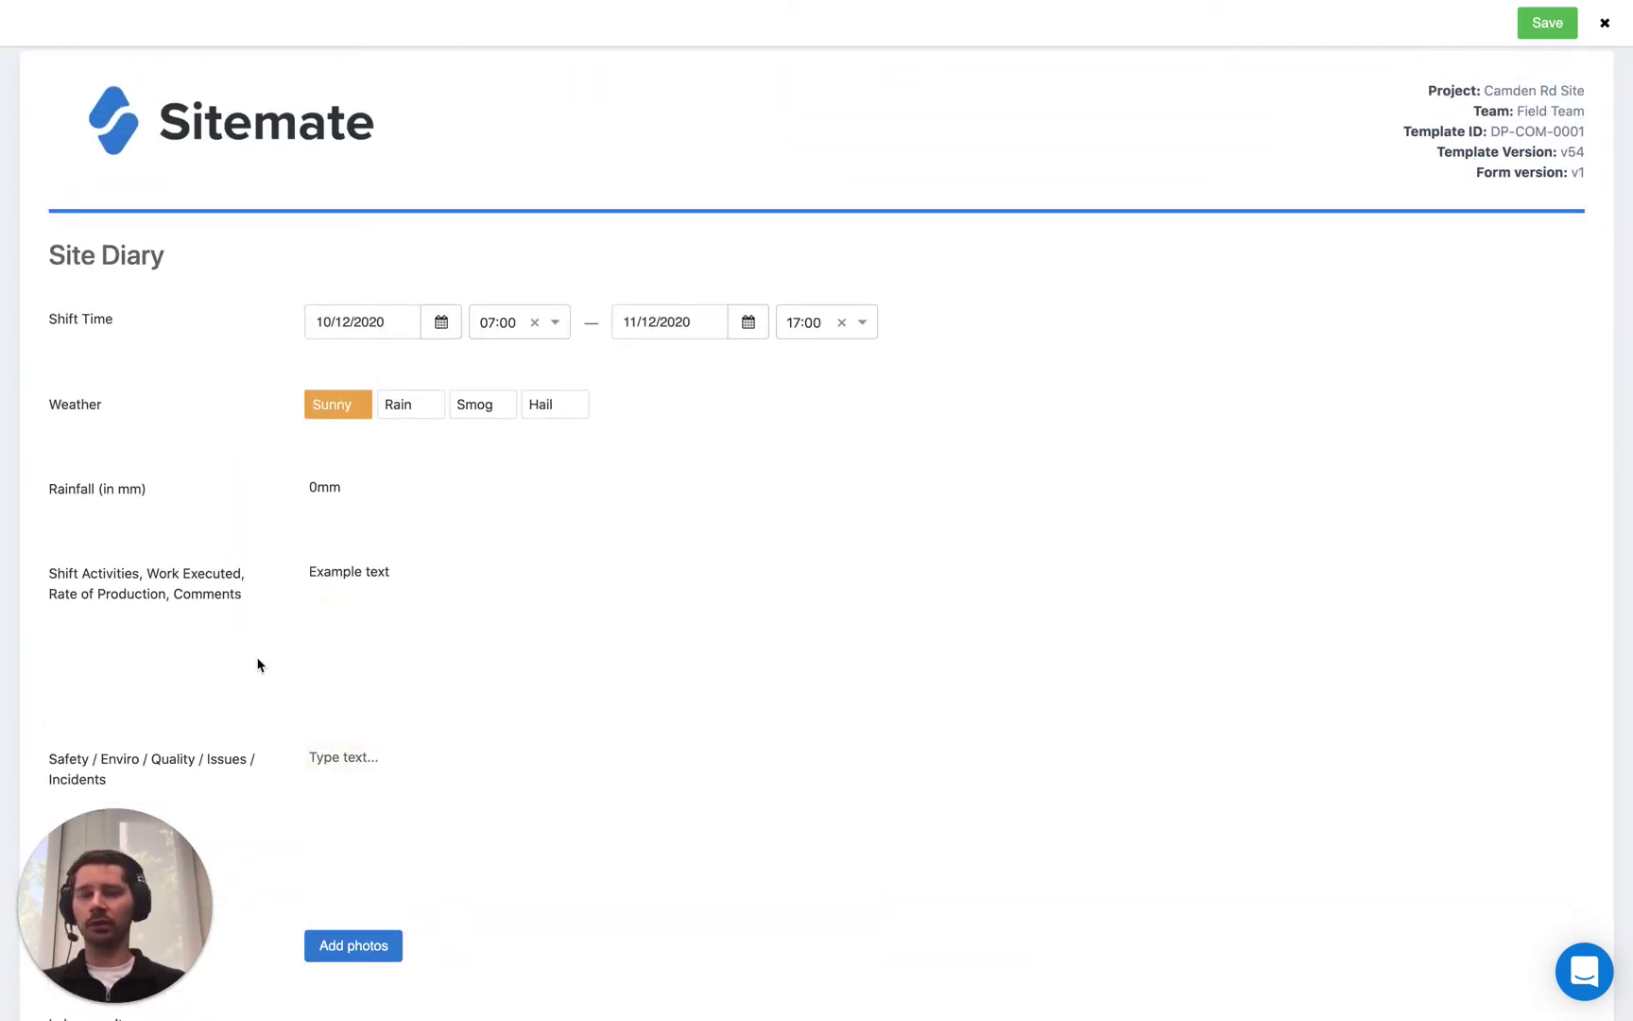
click(1550, 27)
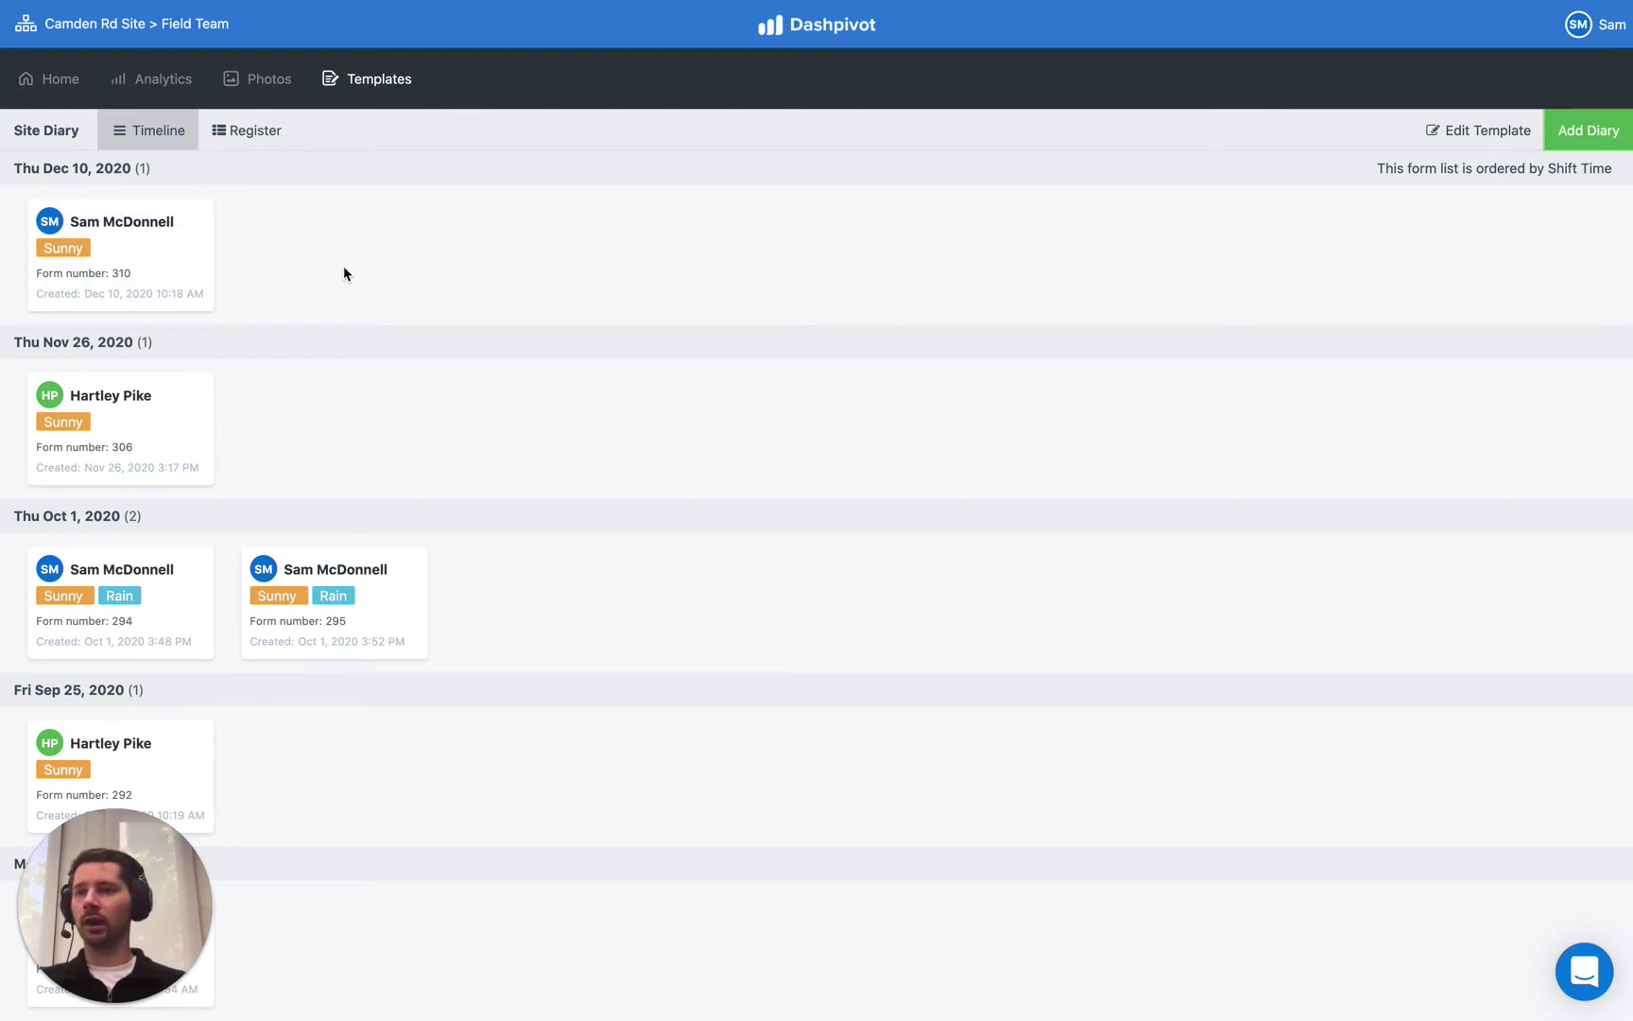
- In diary form 310, replace Sunny with Rain, set rainfall to 10mm, and save
click(171, 251)
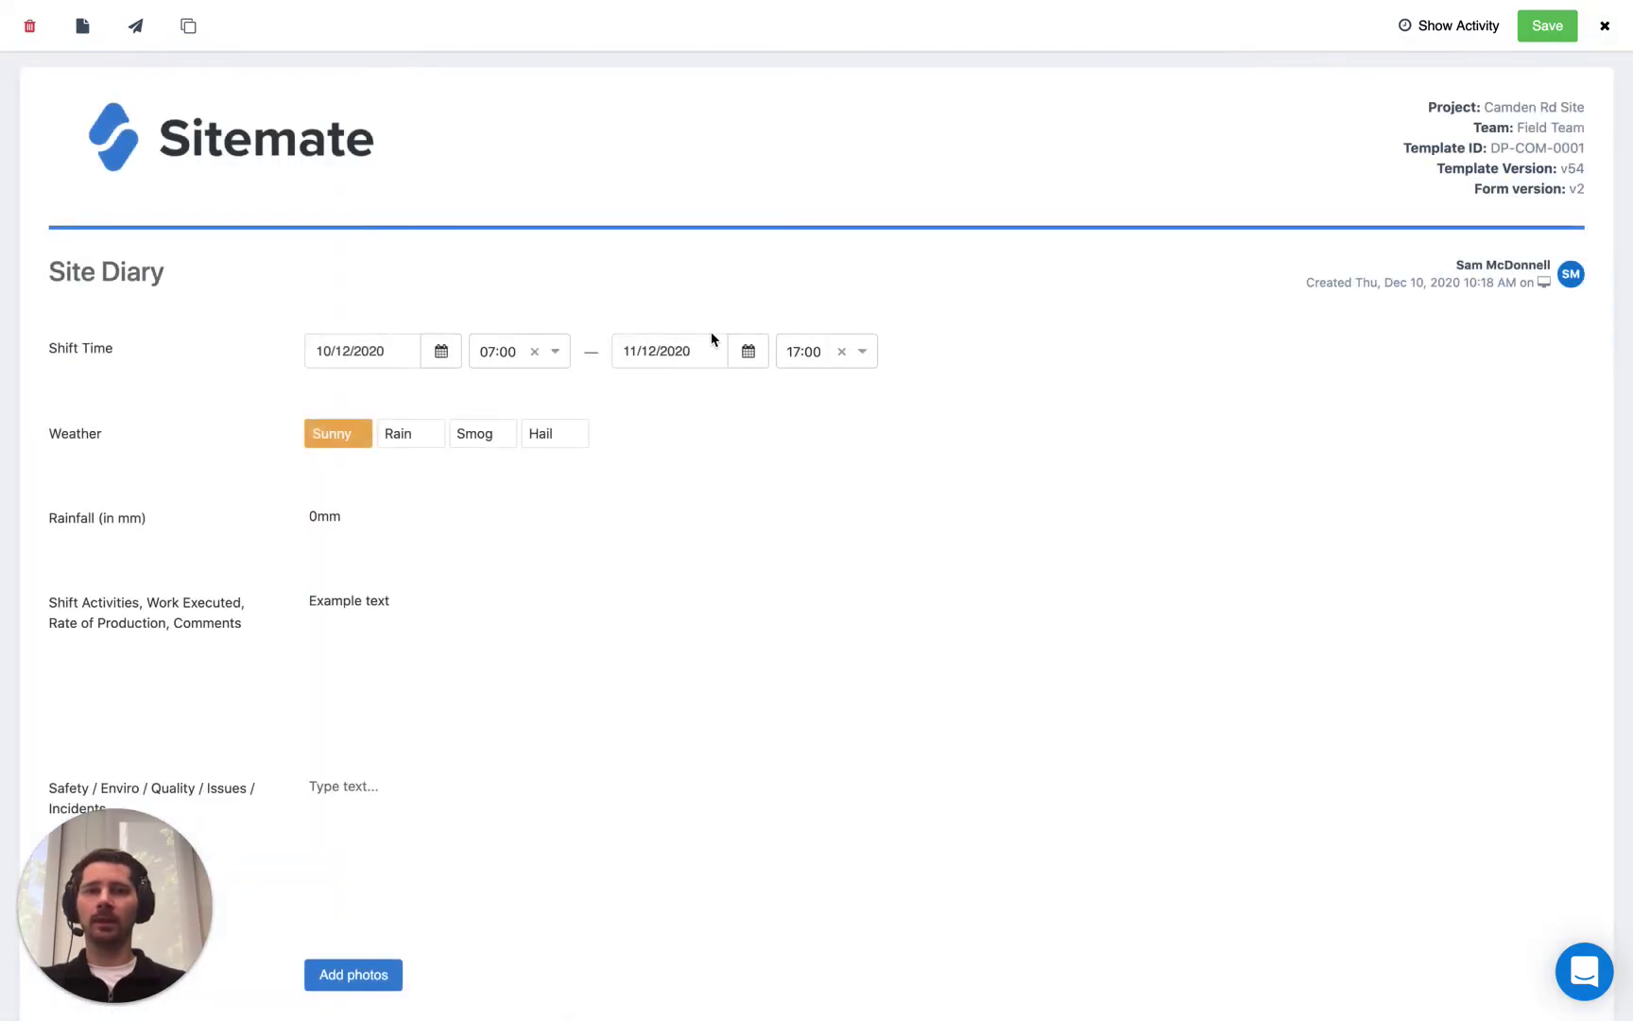
click(415, 446)
click(337, 435)
click(338, 516)
text(10)
click(223, 529)
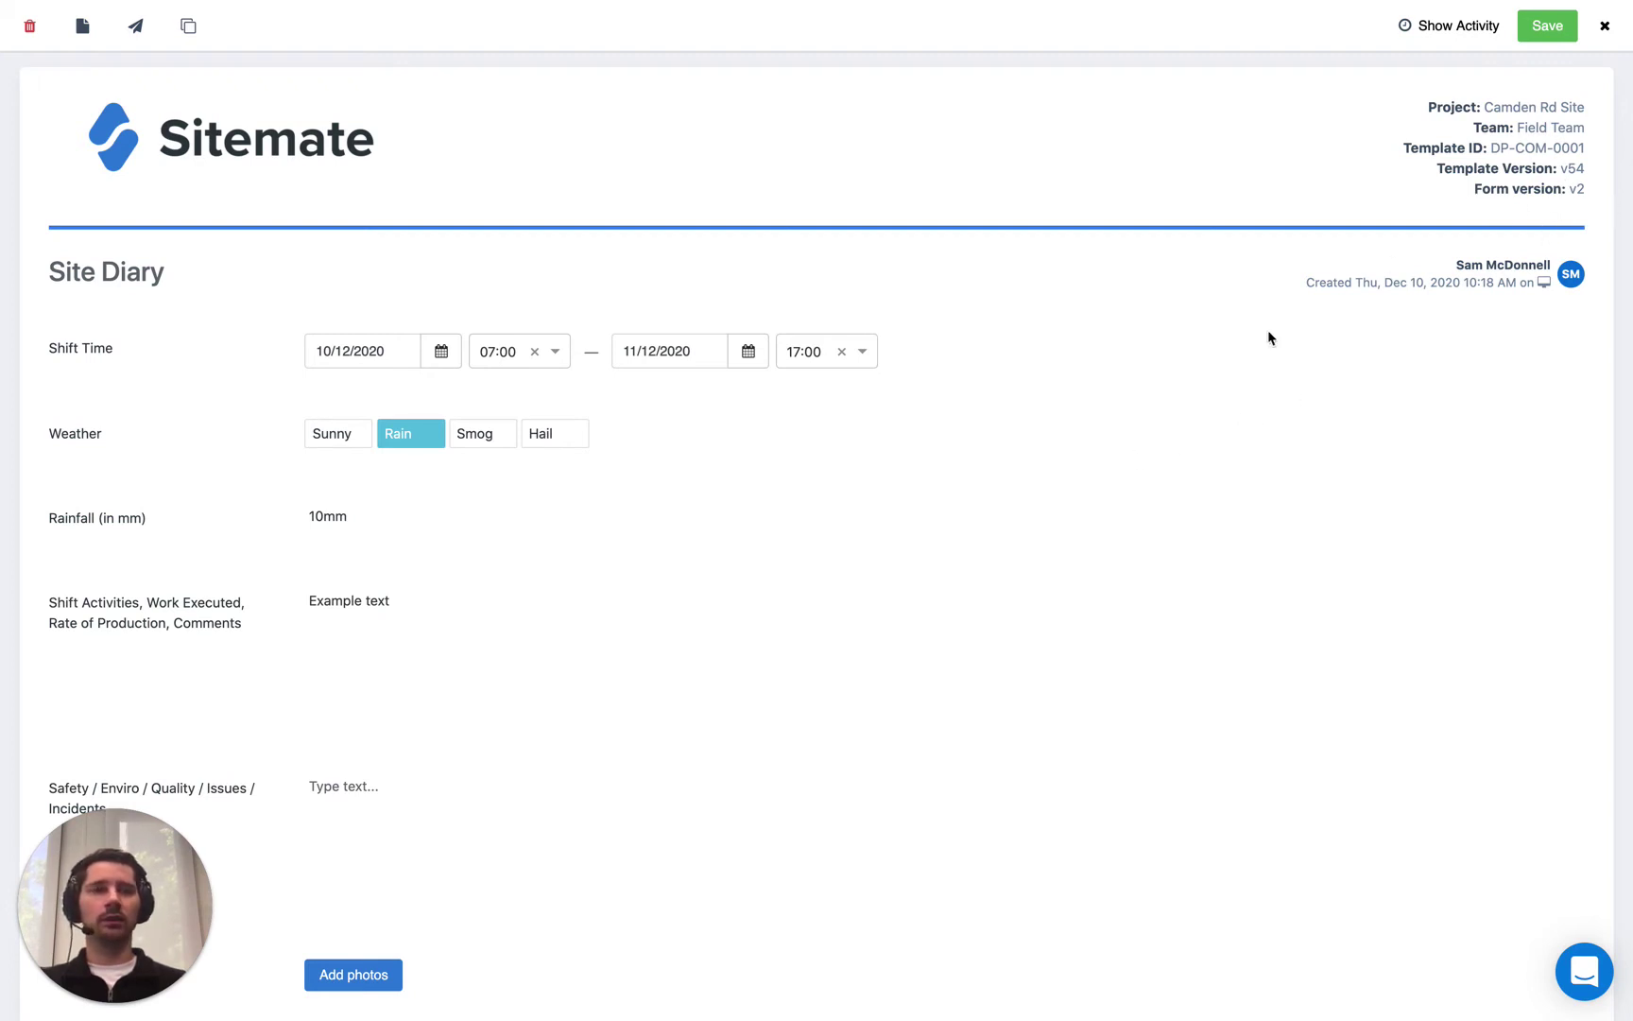
click(1536, 28)
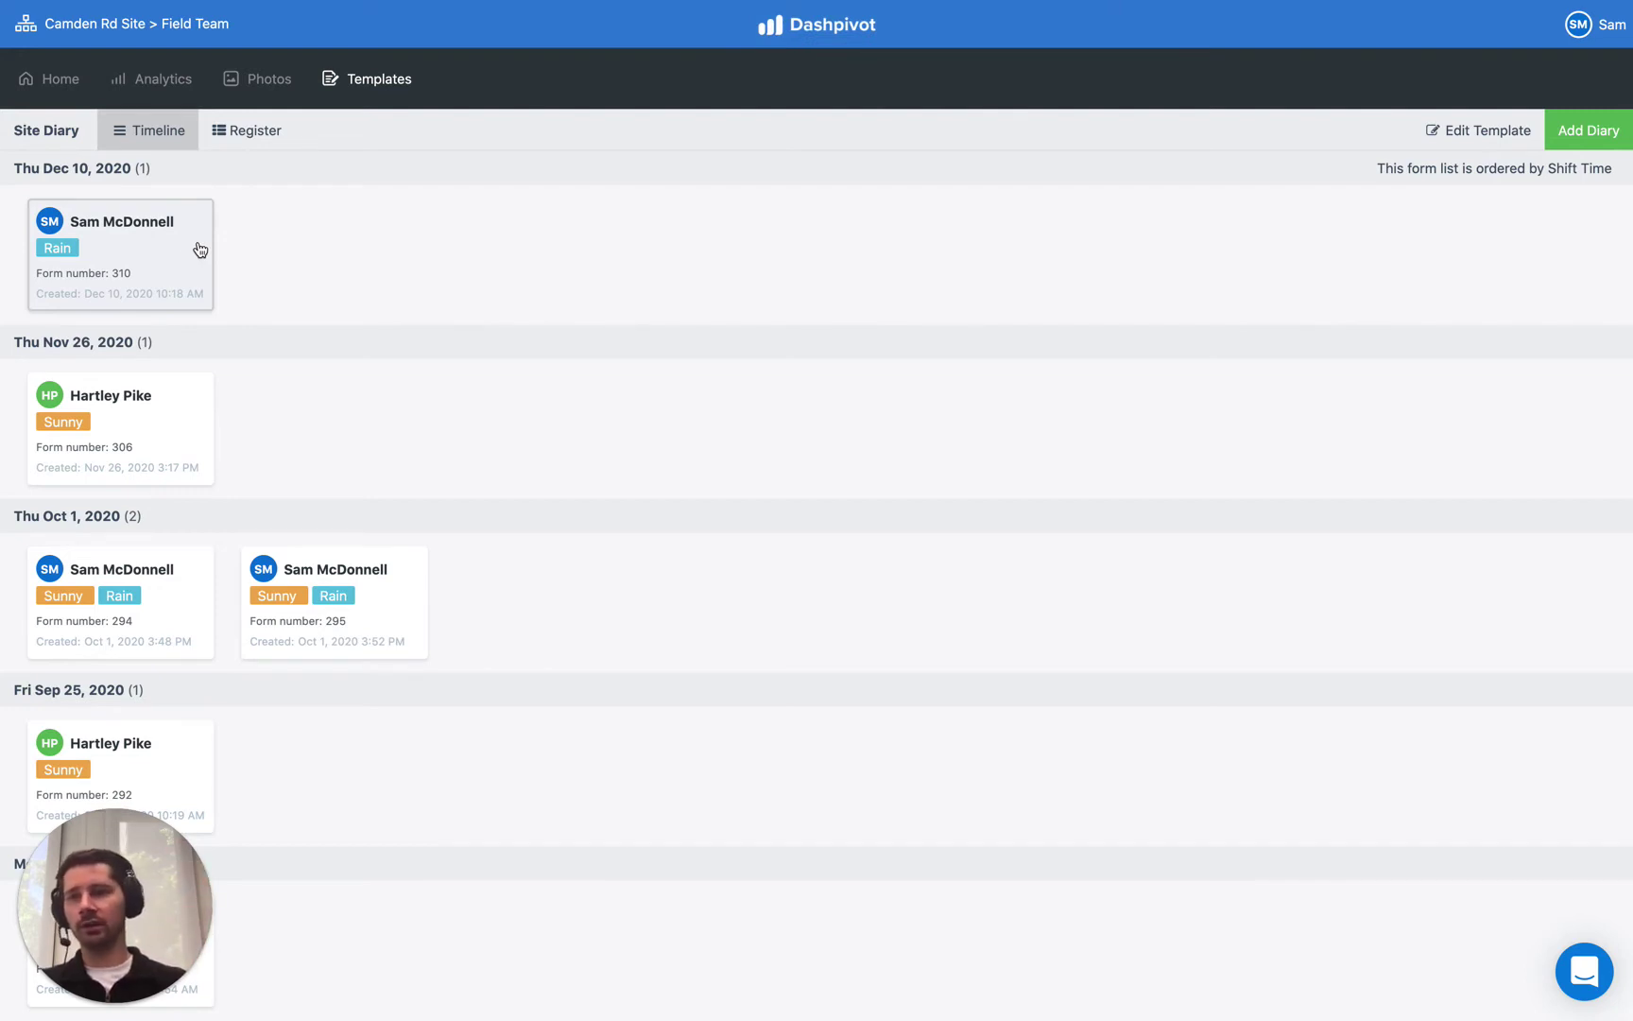
- Reopen diary form 310 and show its activity history
click(200, 250)
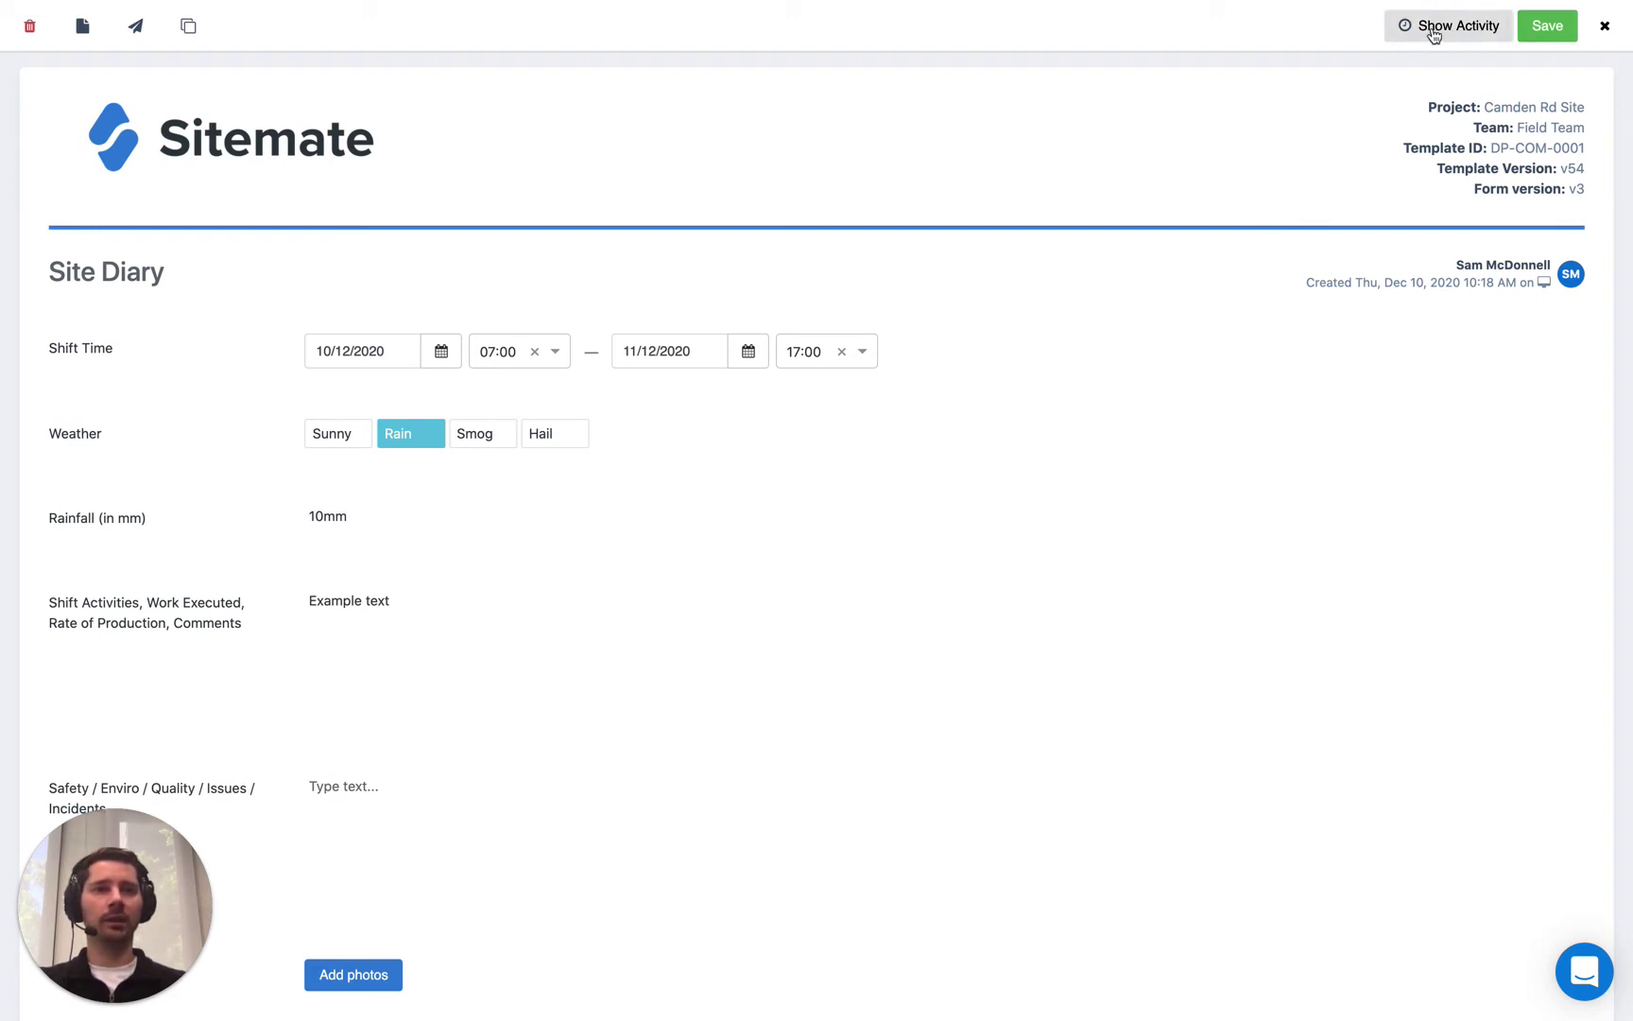
click(1441, 29)
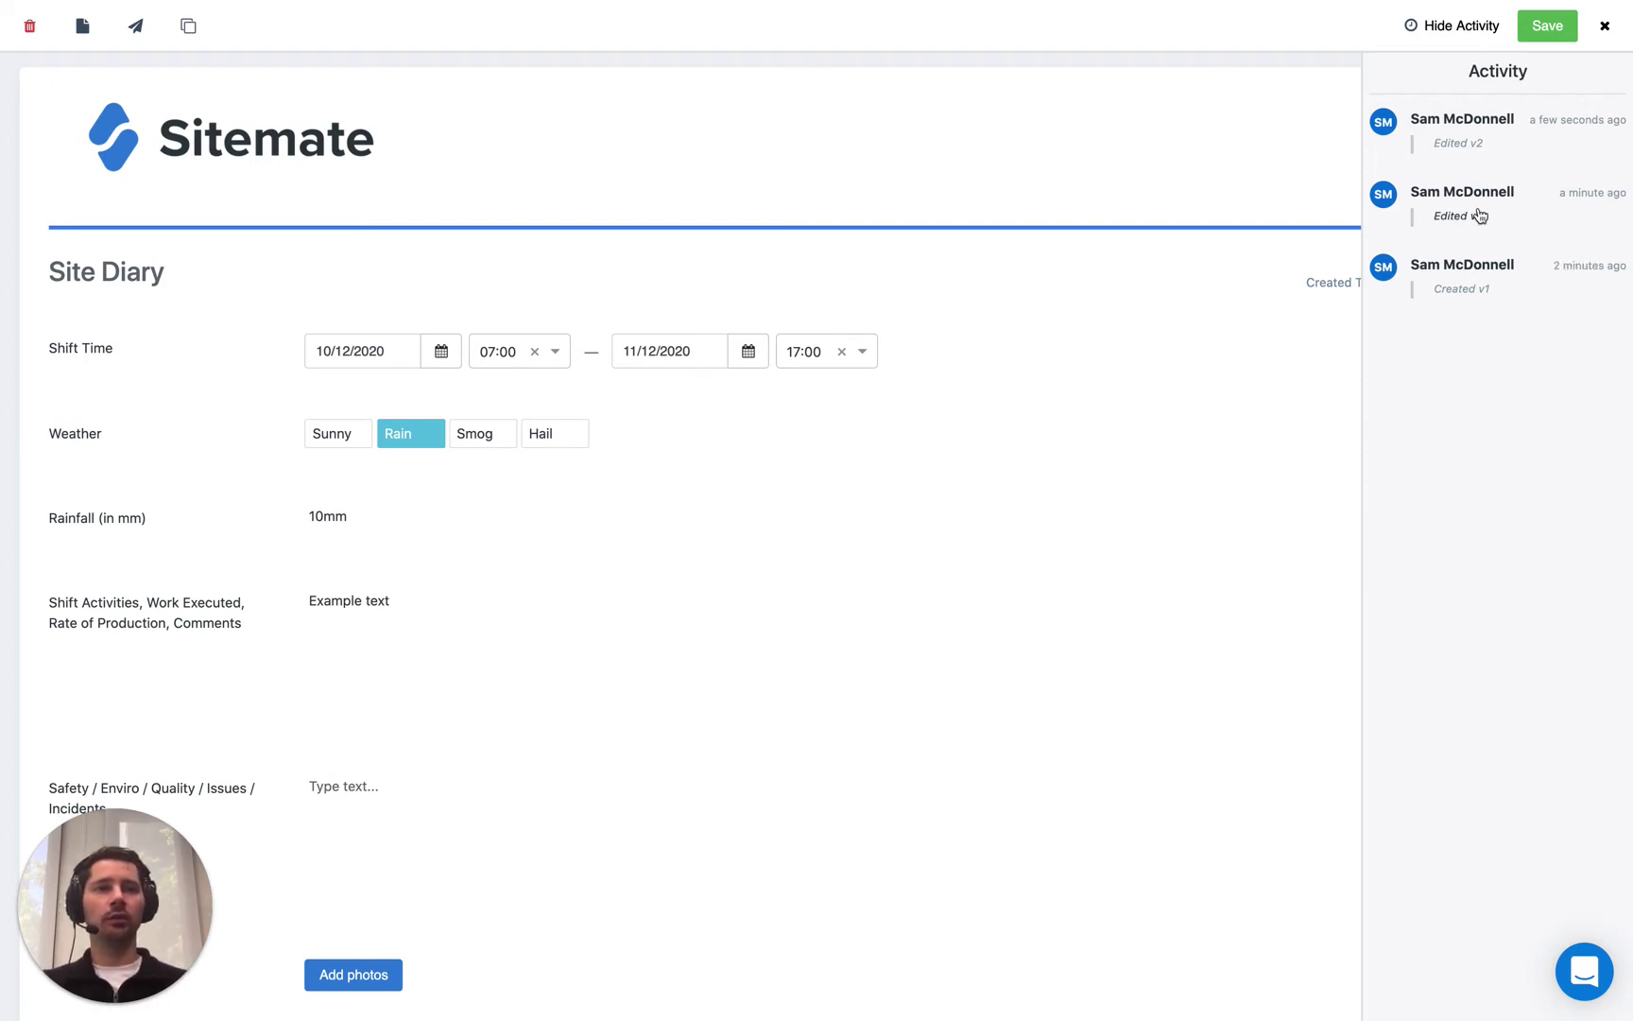
- Inspect the v2 edit (Sunny to Rain, 0mm to 10mm), then hide the activity panel
click(1454, 145)
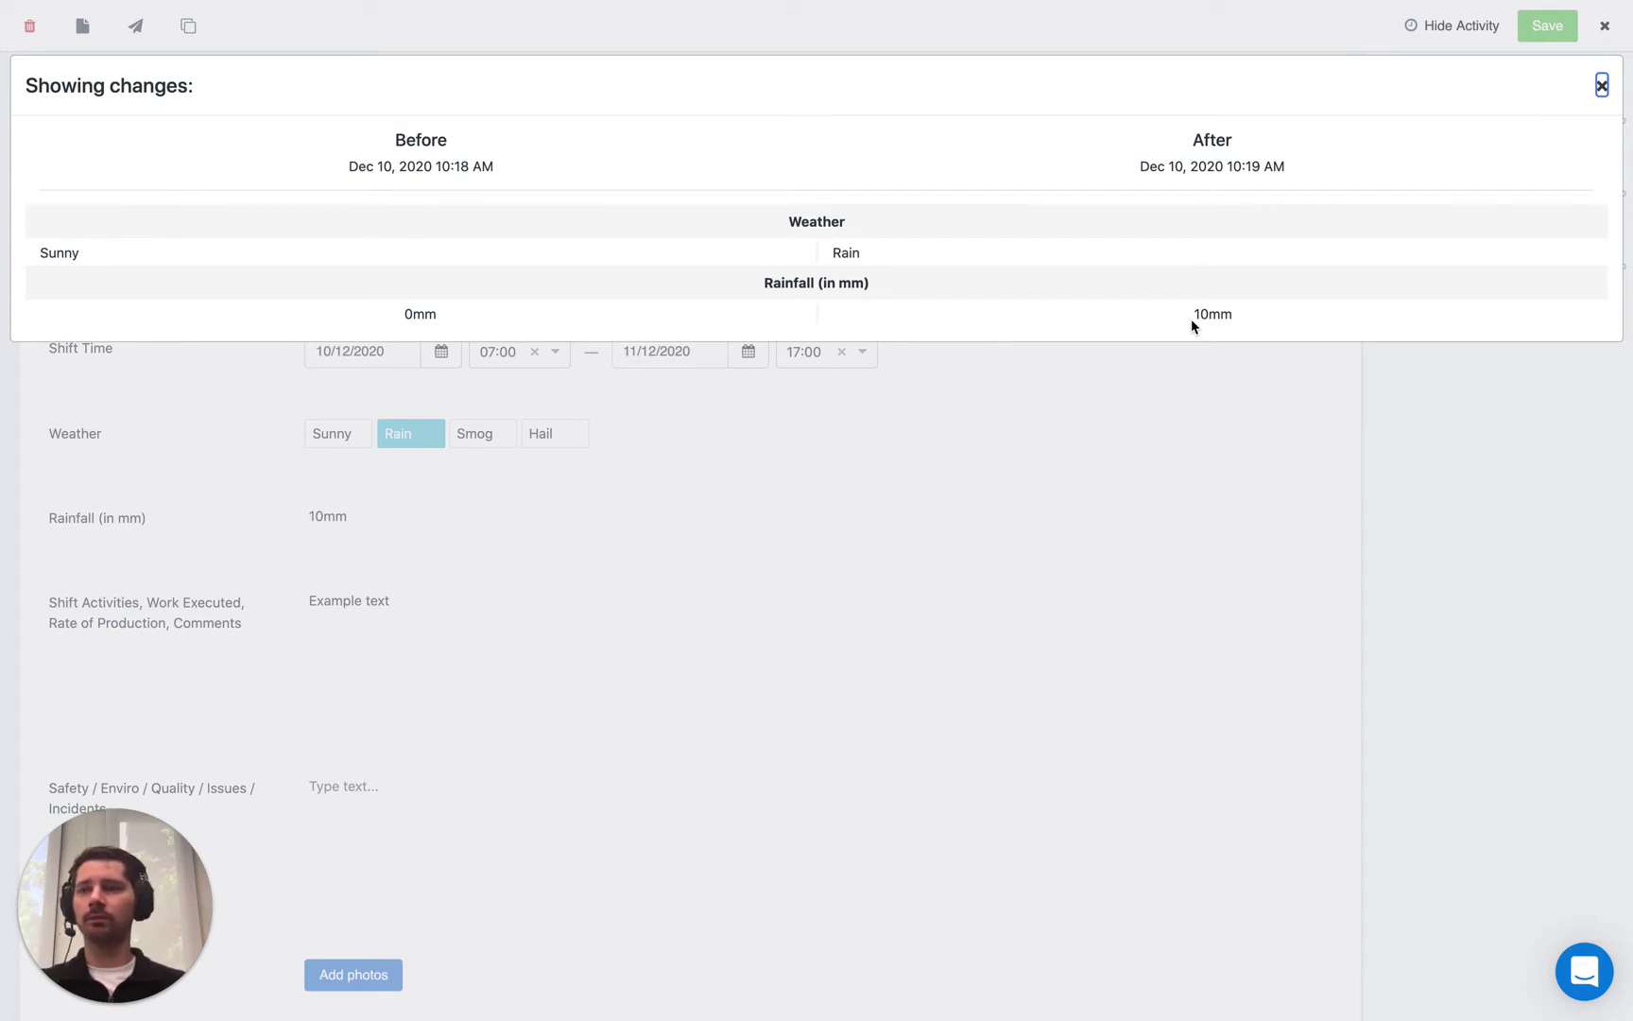
click(1602, 85)
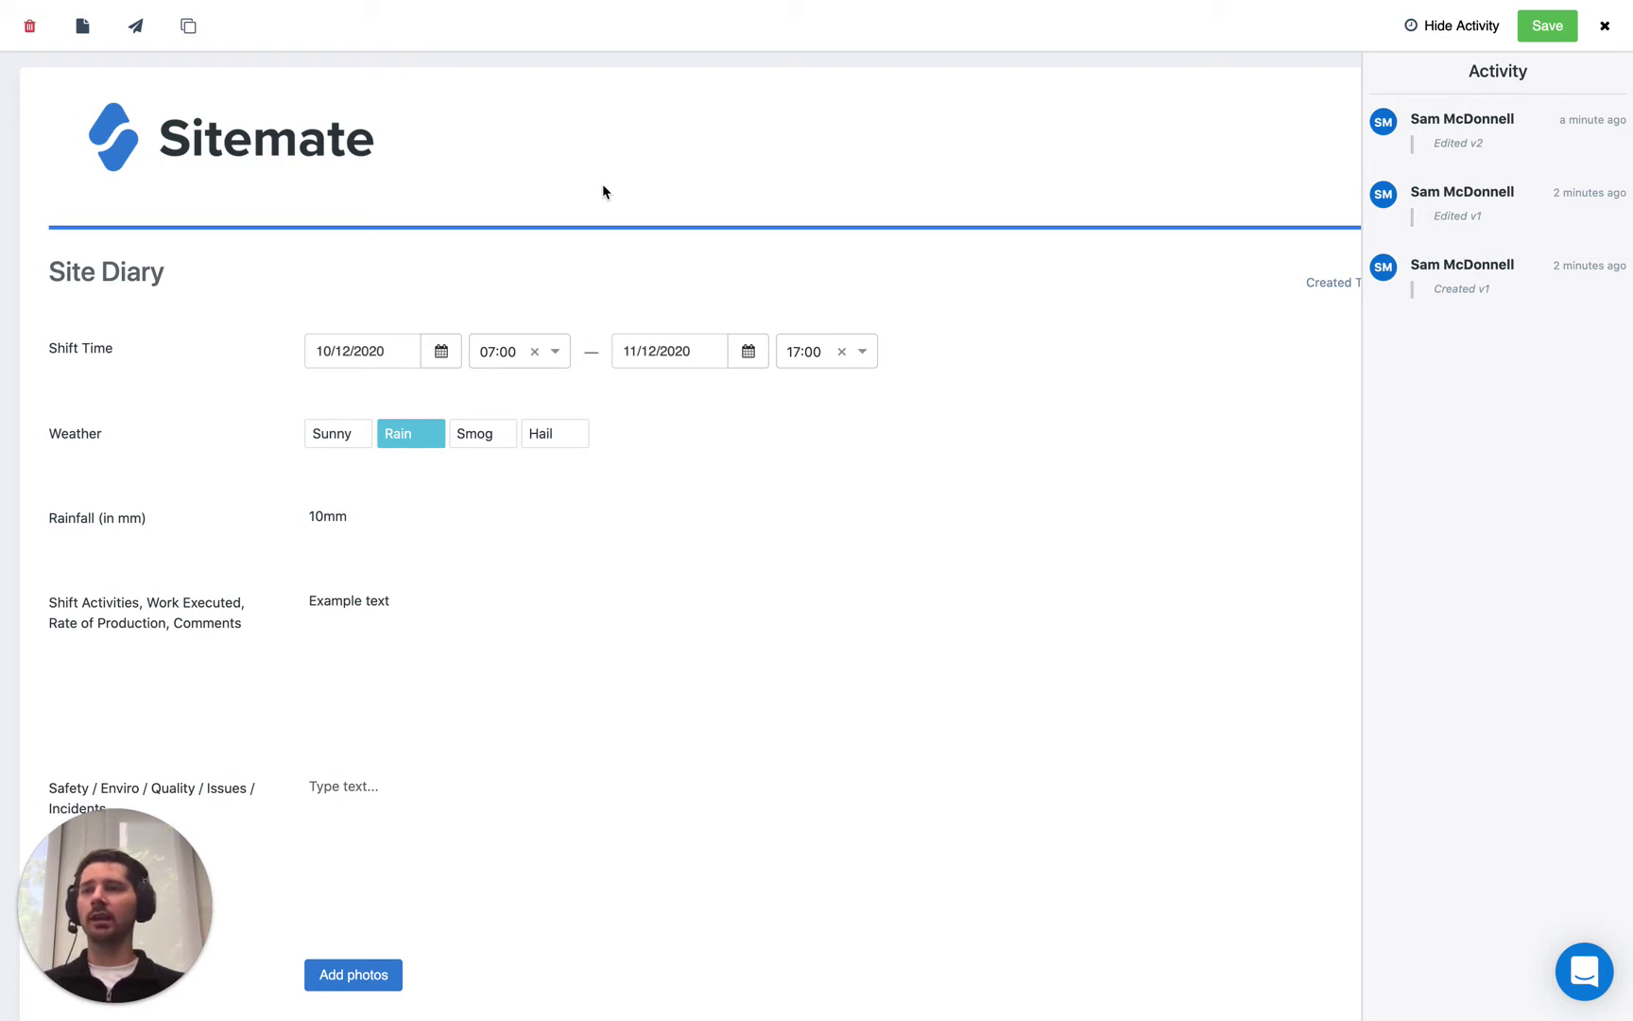
click(1451, 26)
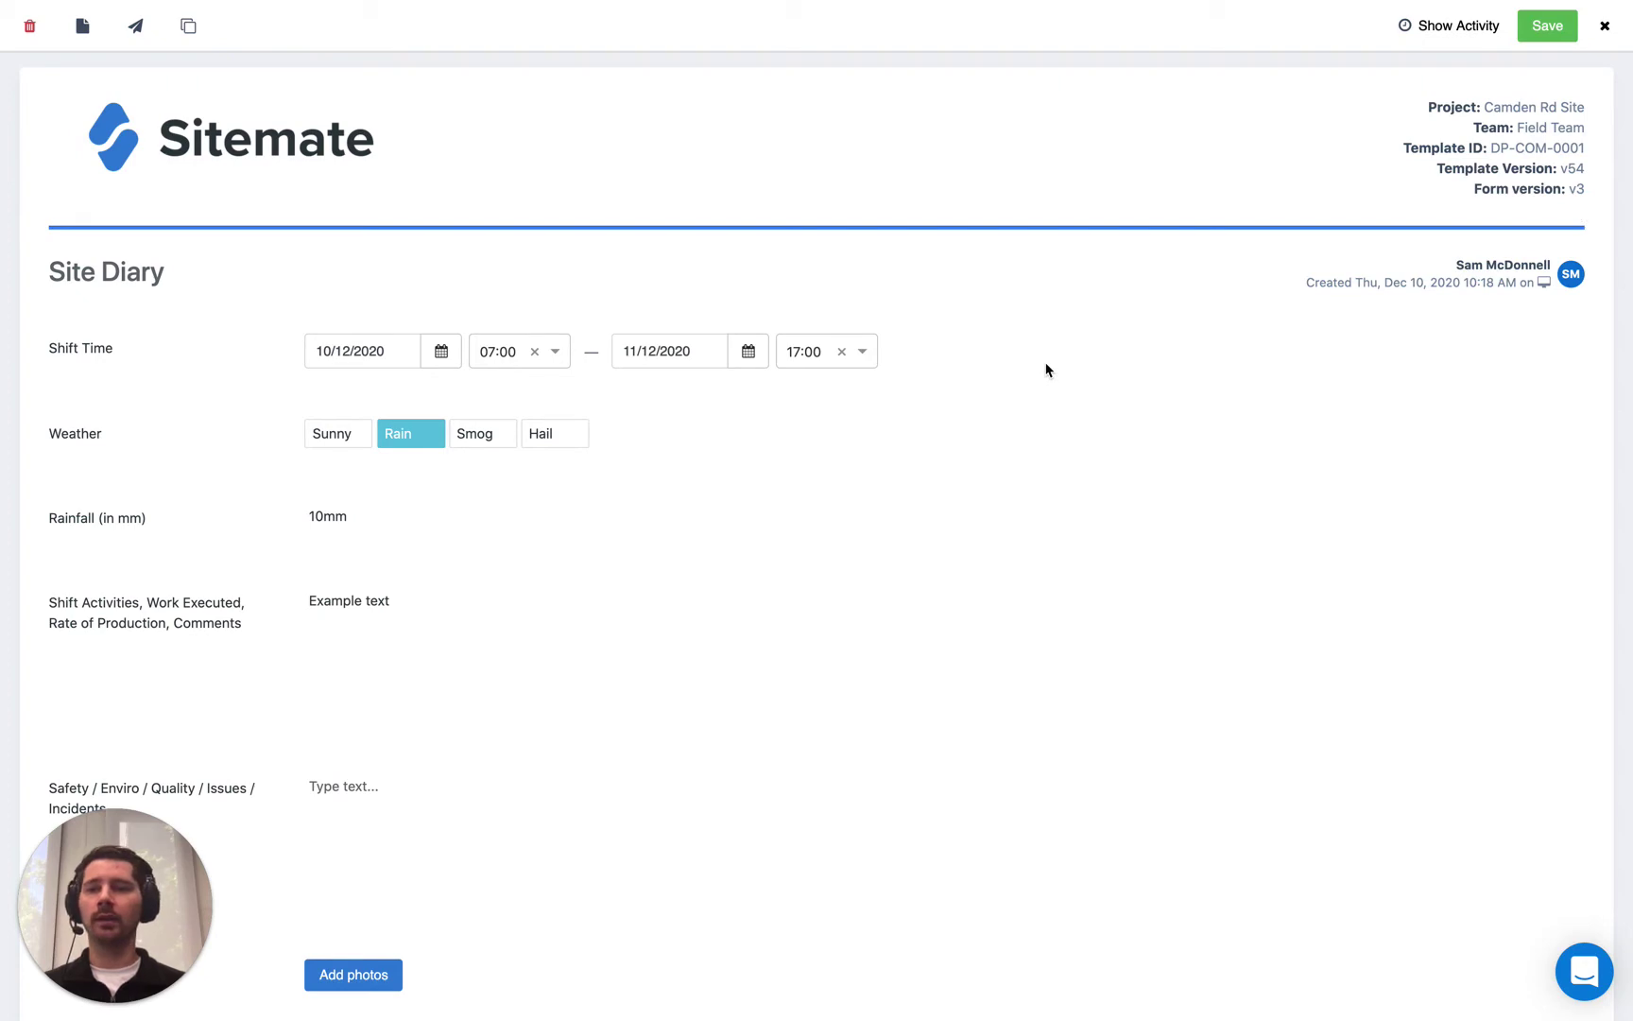
- Switch desktop spaces over to the exported Site Diary PDF in Acrobat
key(ctrl+Right)
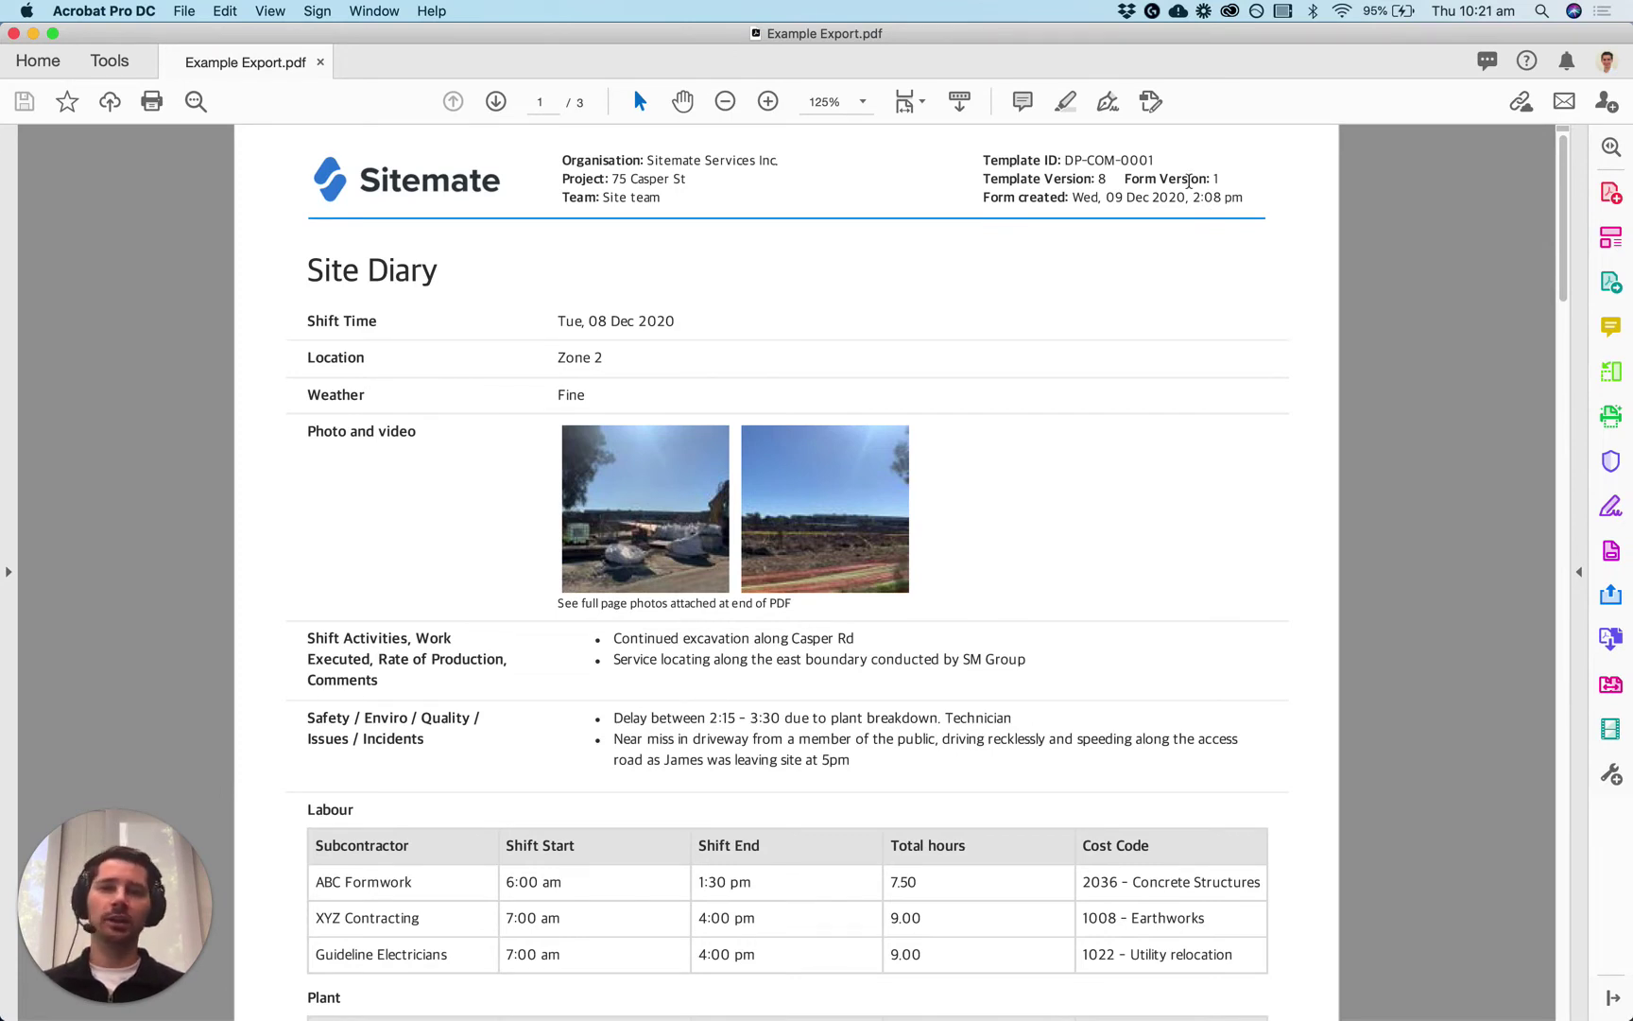
- Switch back from the PDF (Form Version 1) to the Dashpivot diary at v3
key(ctrl+Left)
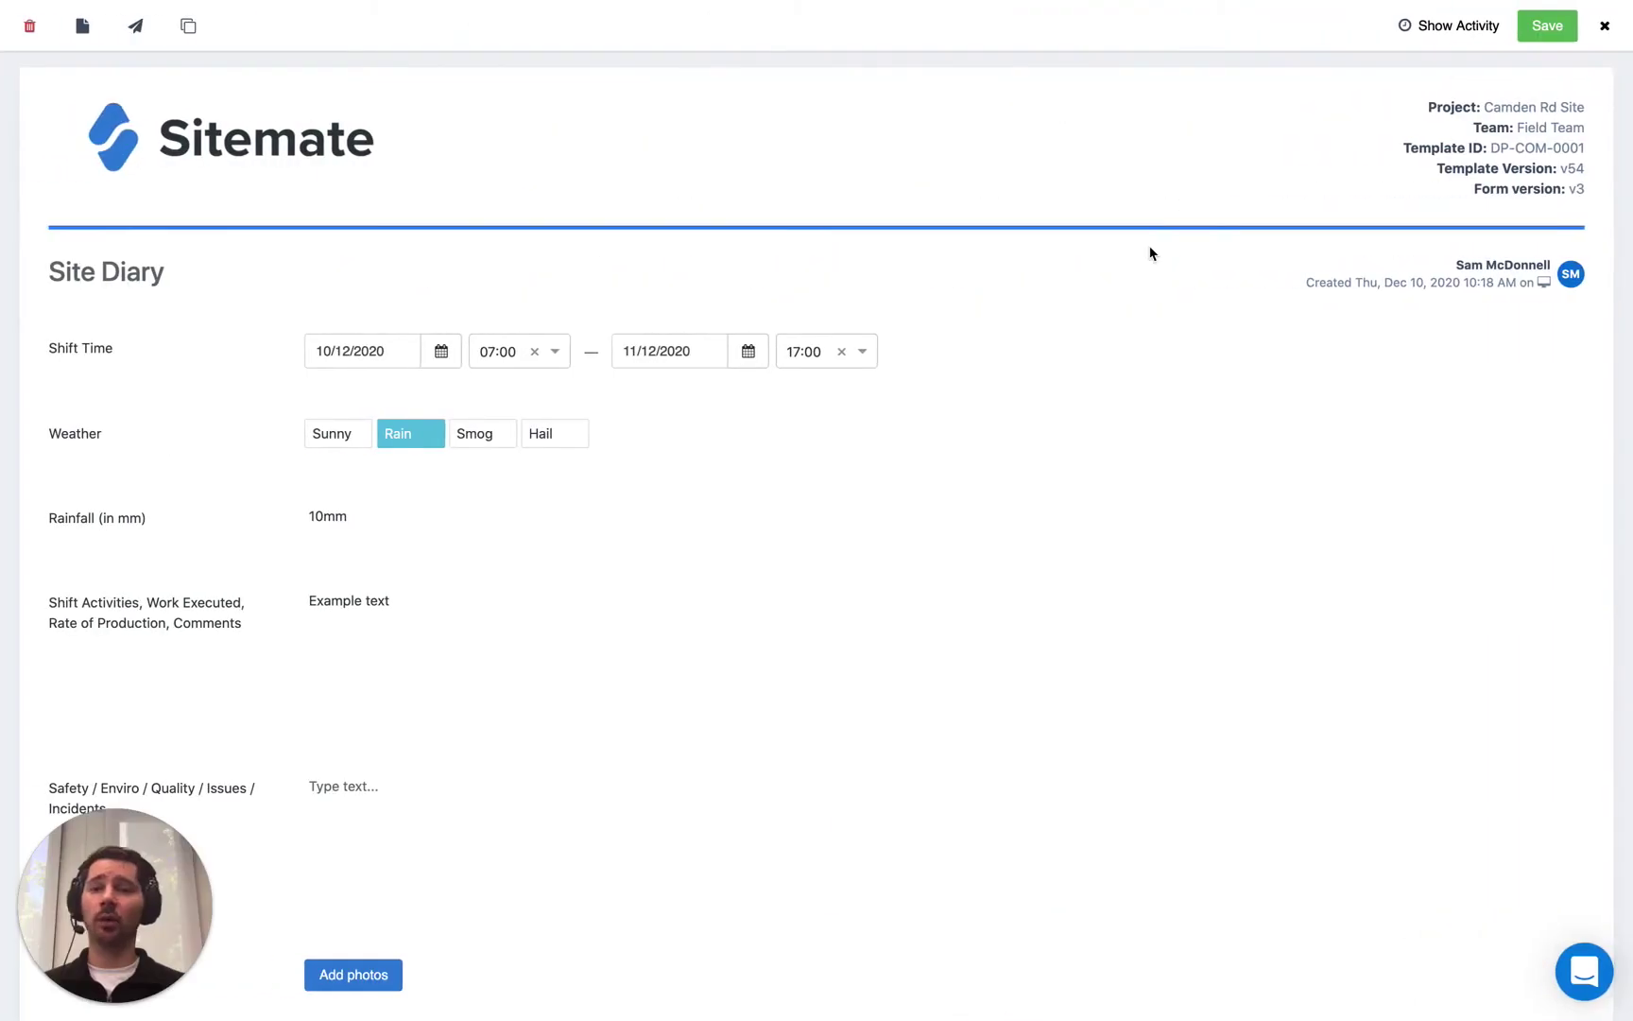
- Close diary form 310 discarding unsaved changes, then go to the Templates library
key(ctrl+Right)
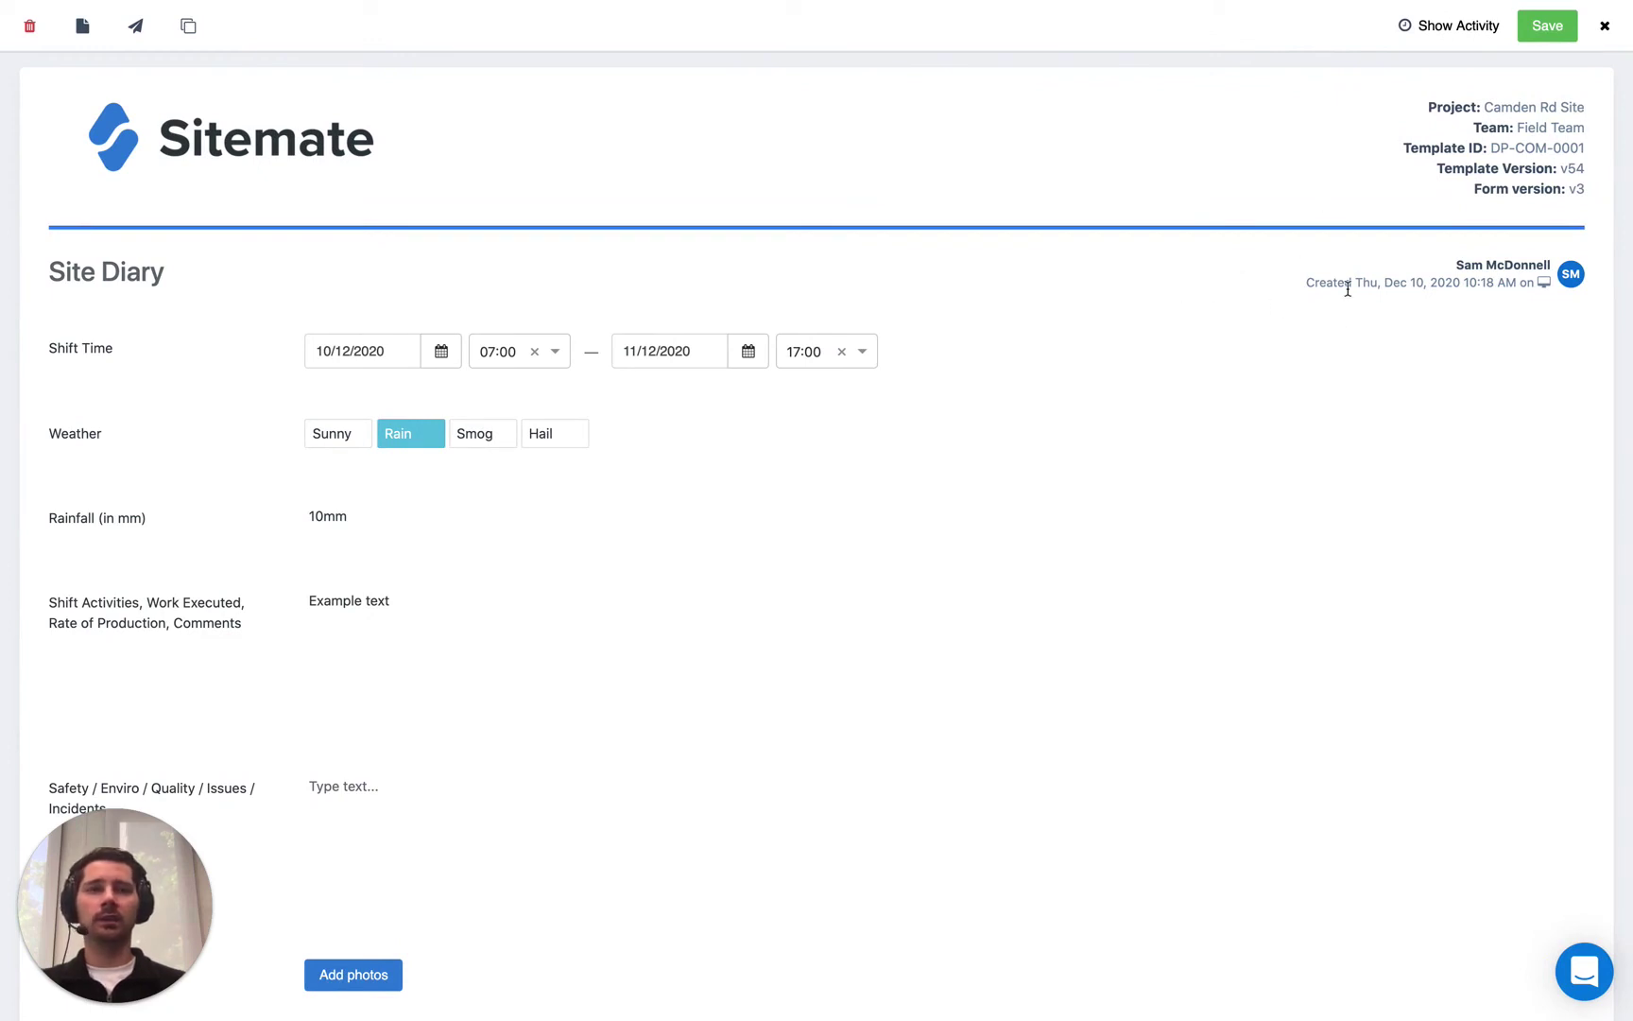
click(1603, 31)
click(832, 614)
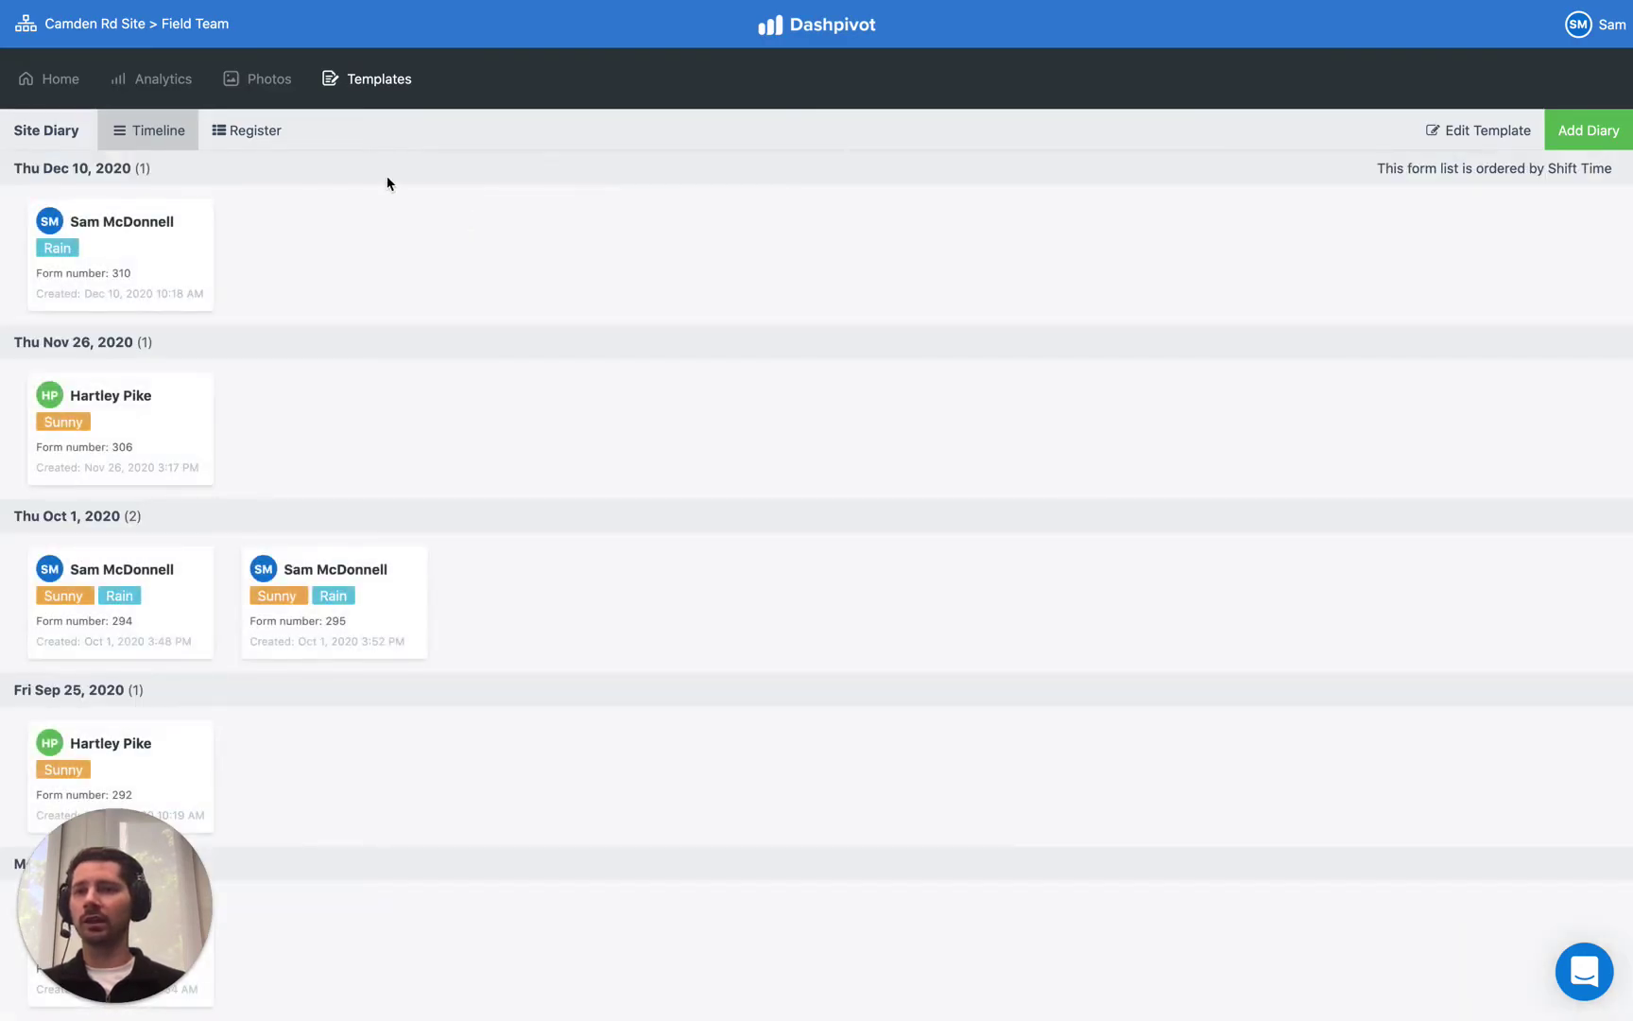
click(370, 85)
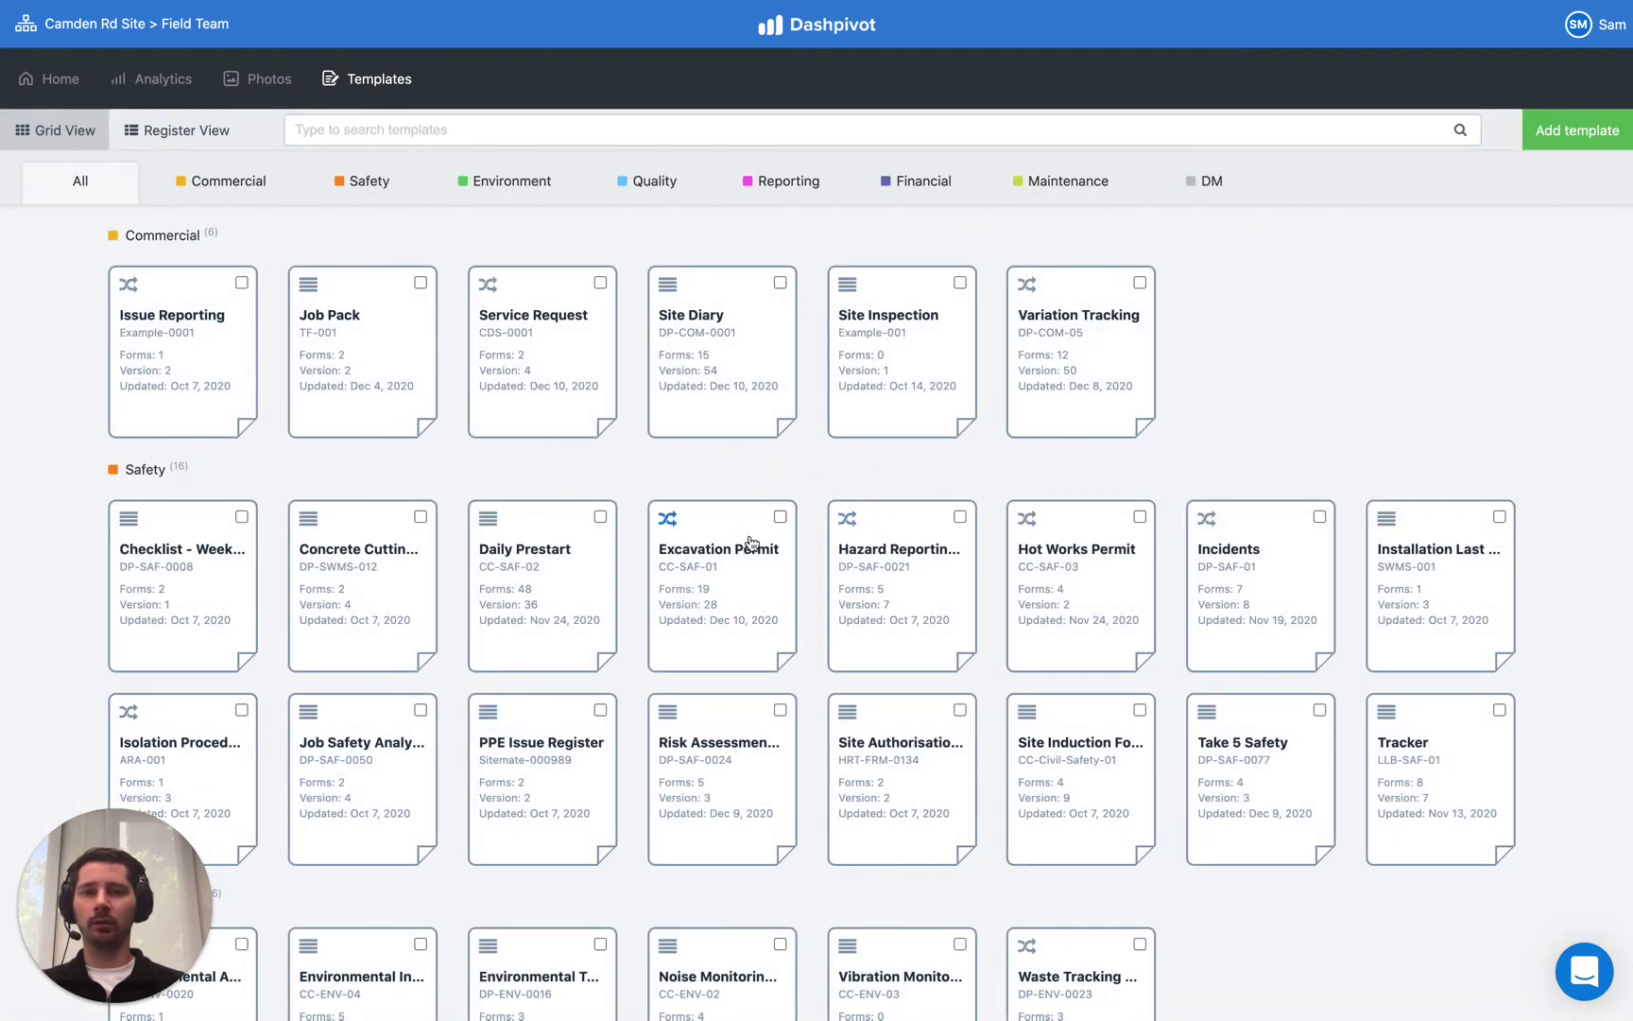
- Add a new Excavation Permit with Permit Reference No. 123 and save it
click(751, 541)
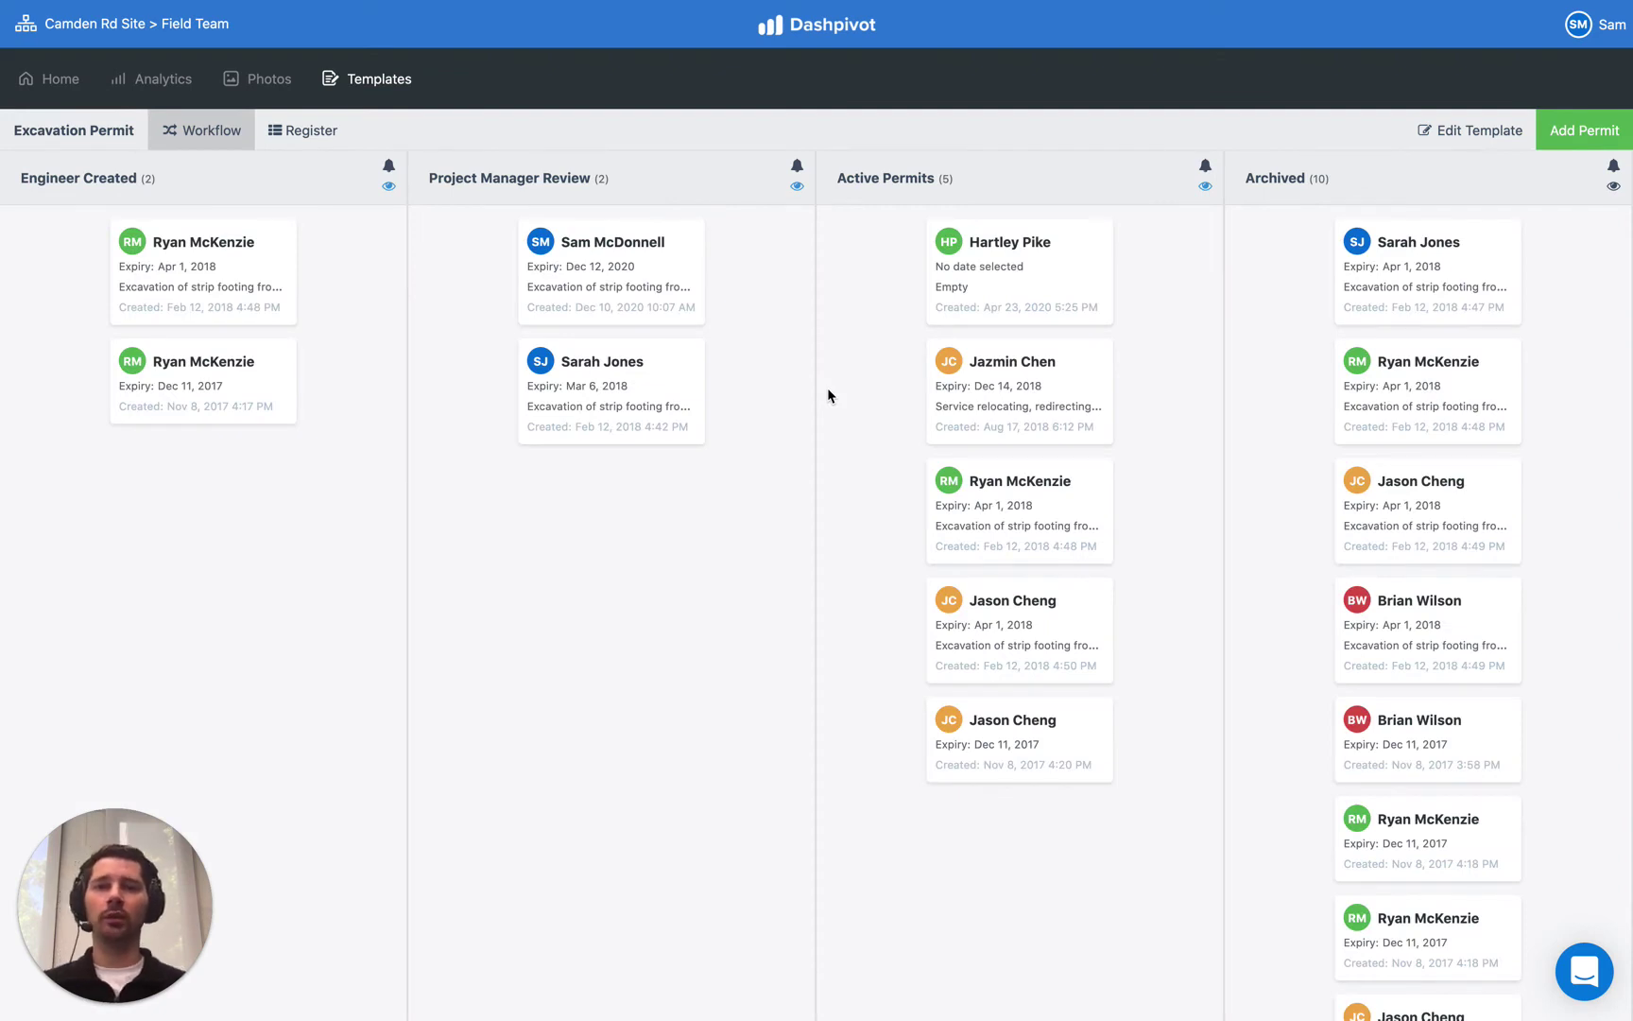
click(1573, 134)
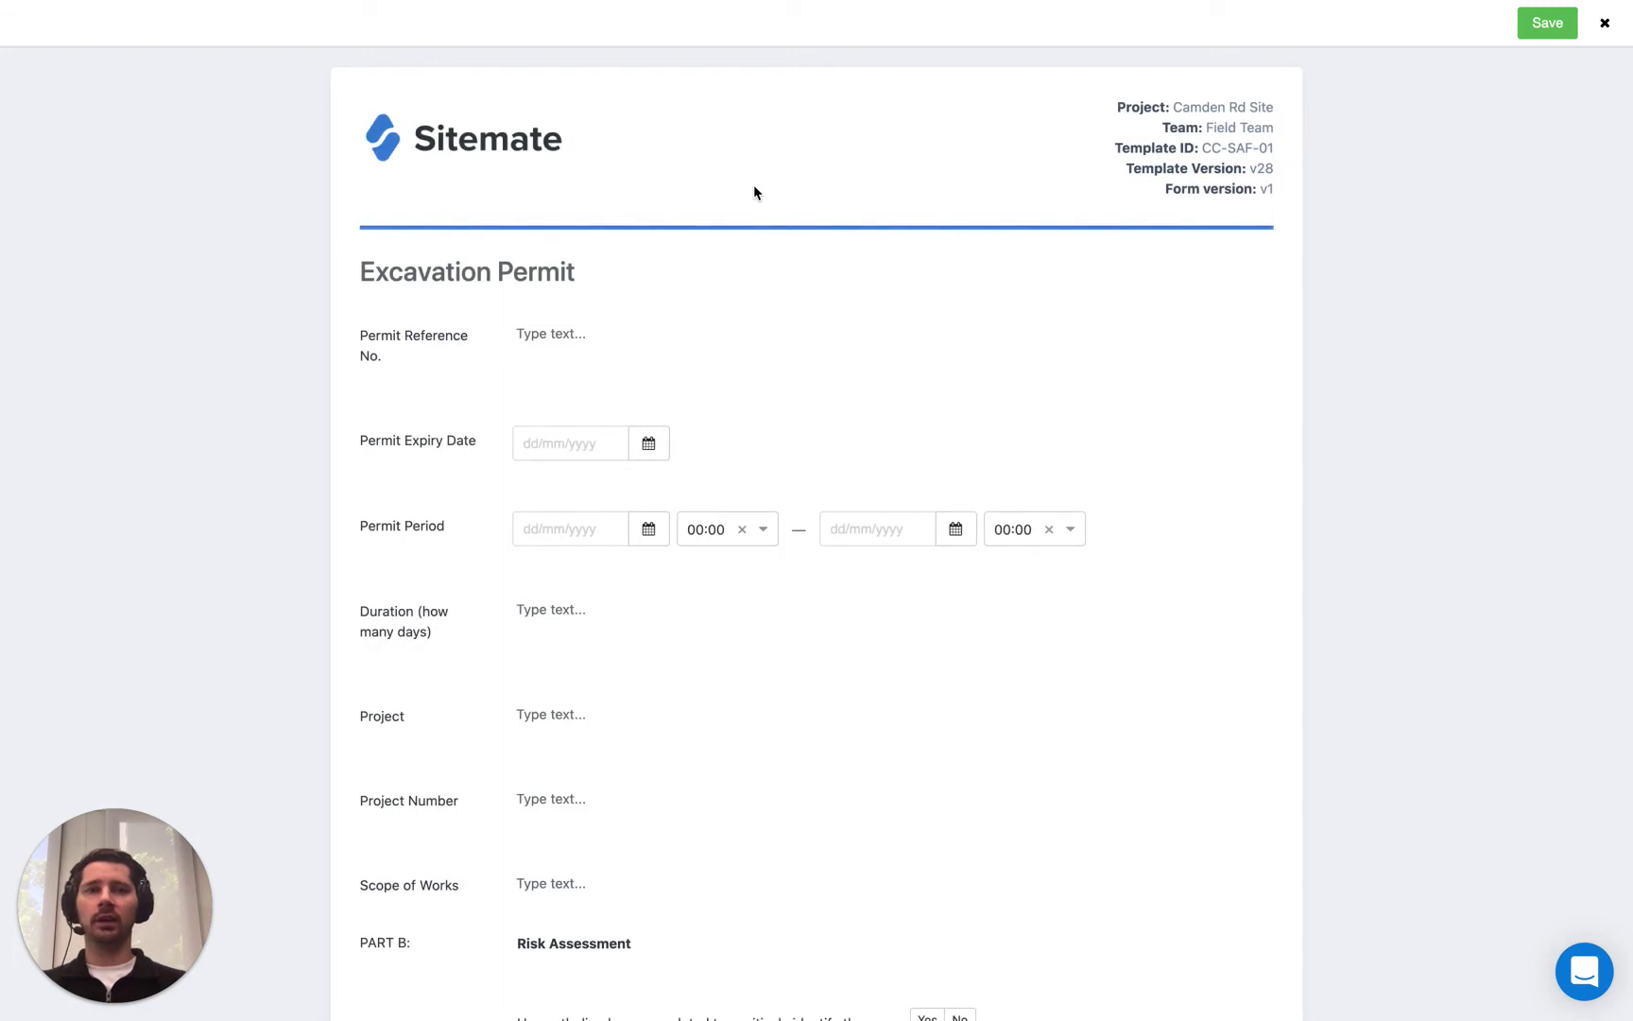
click(593, 335)
text(123)
click(375, 401)
click(1532, 29)
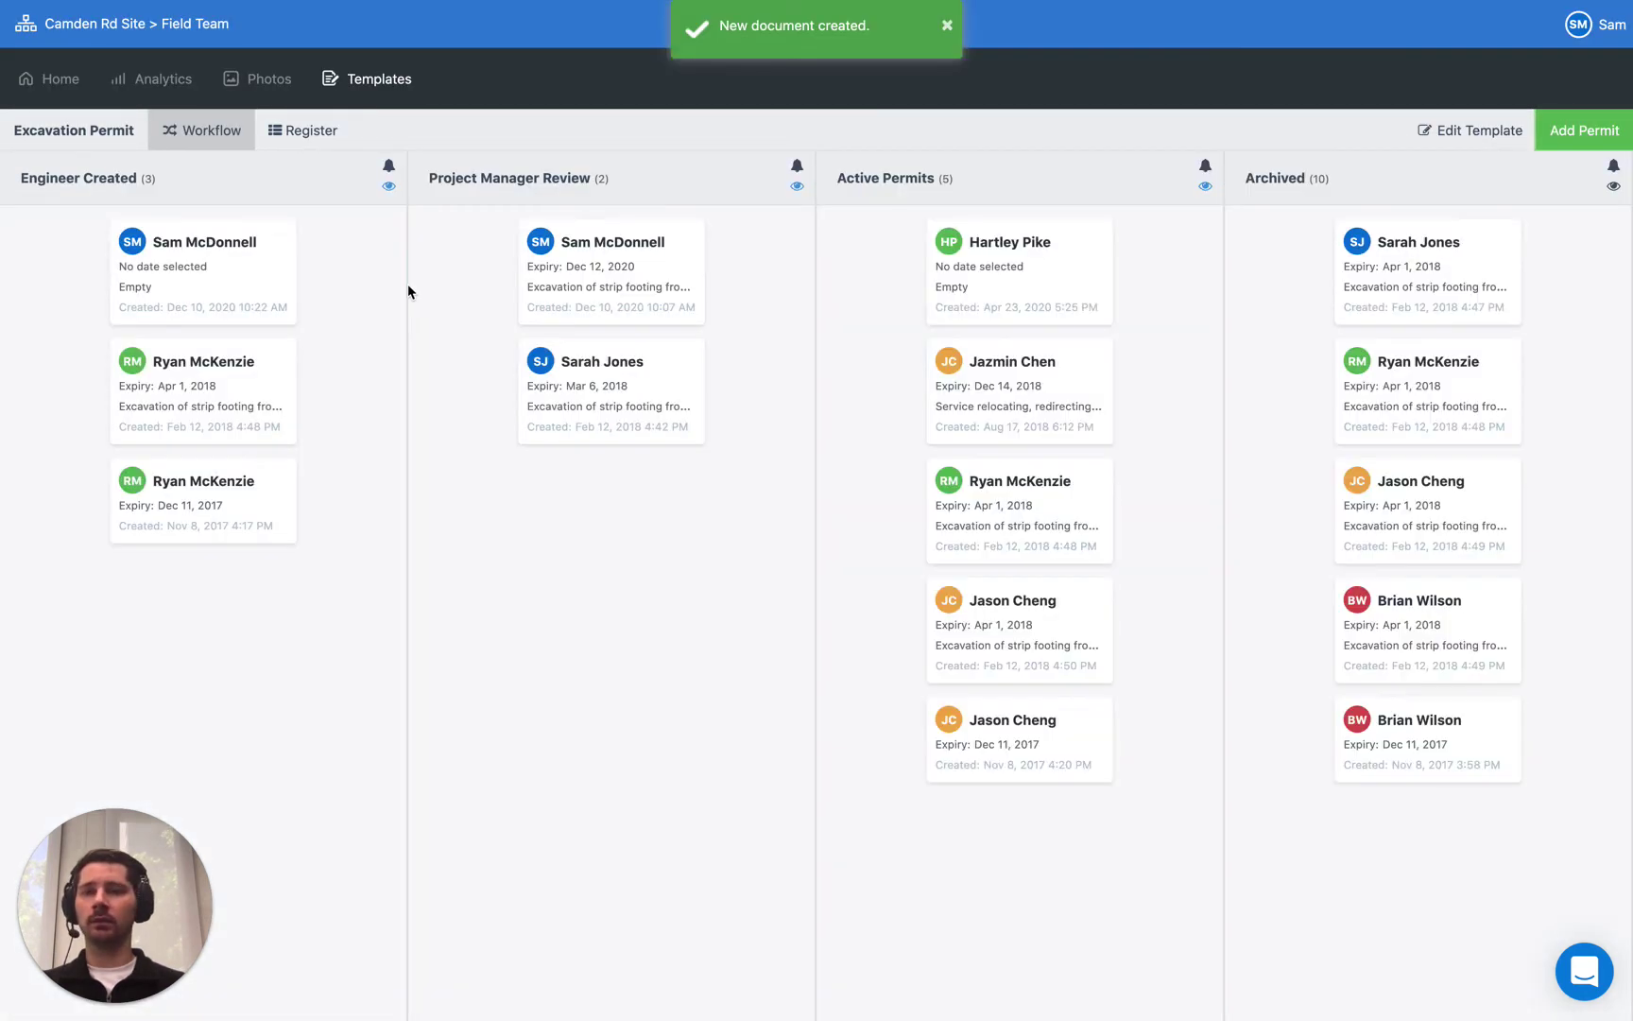
- Reopen the new permit, change its reference from 123 to 1234, and save
click(272, 267)
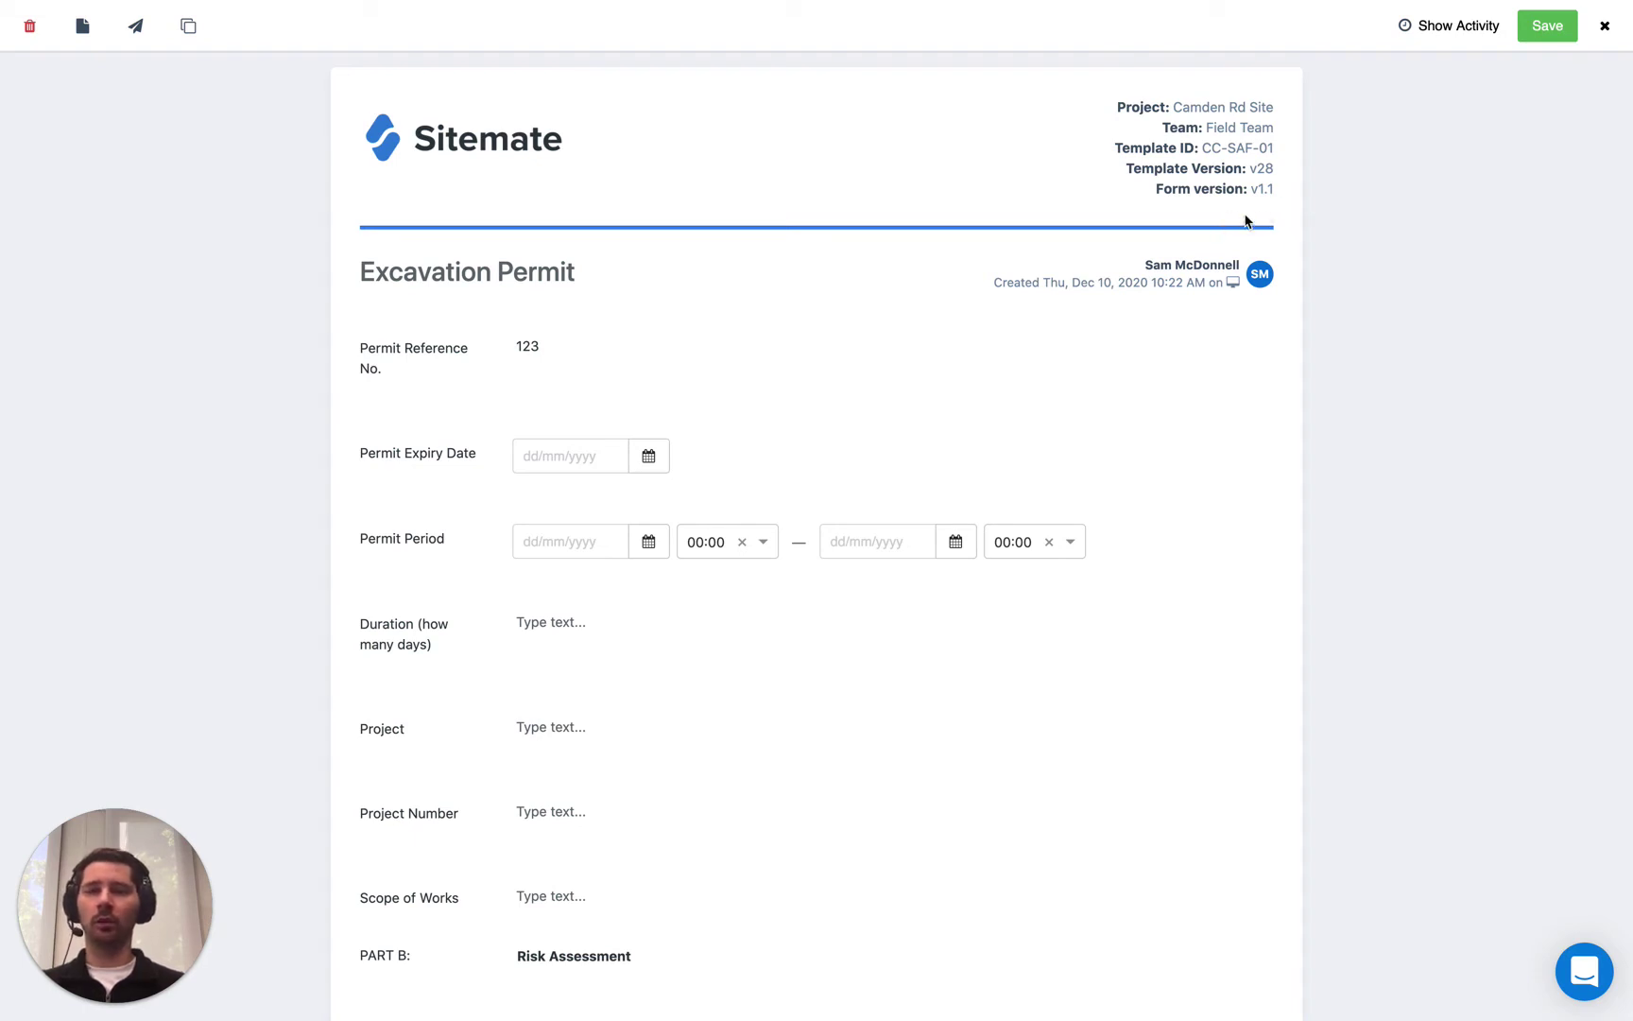
click(624, 349)
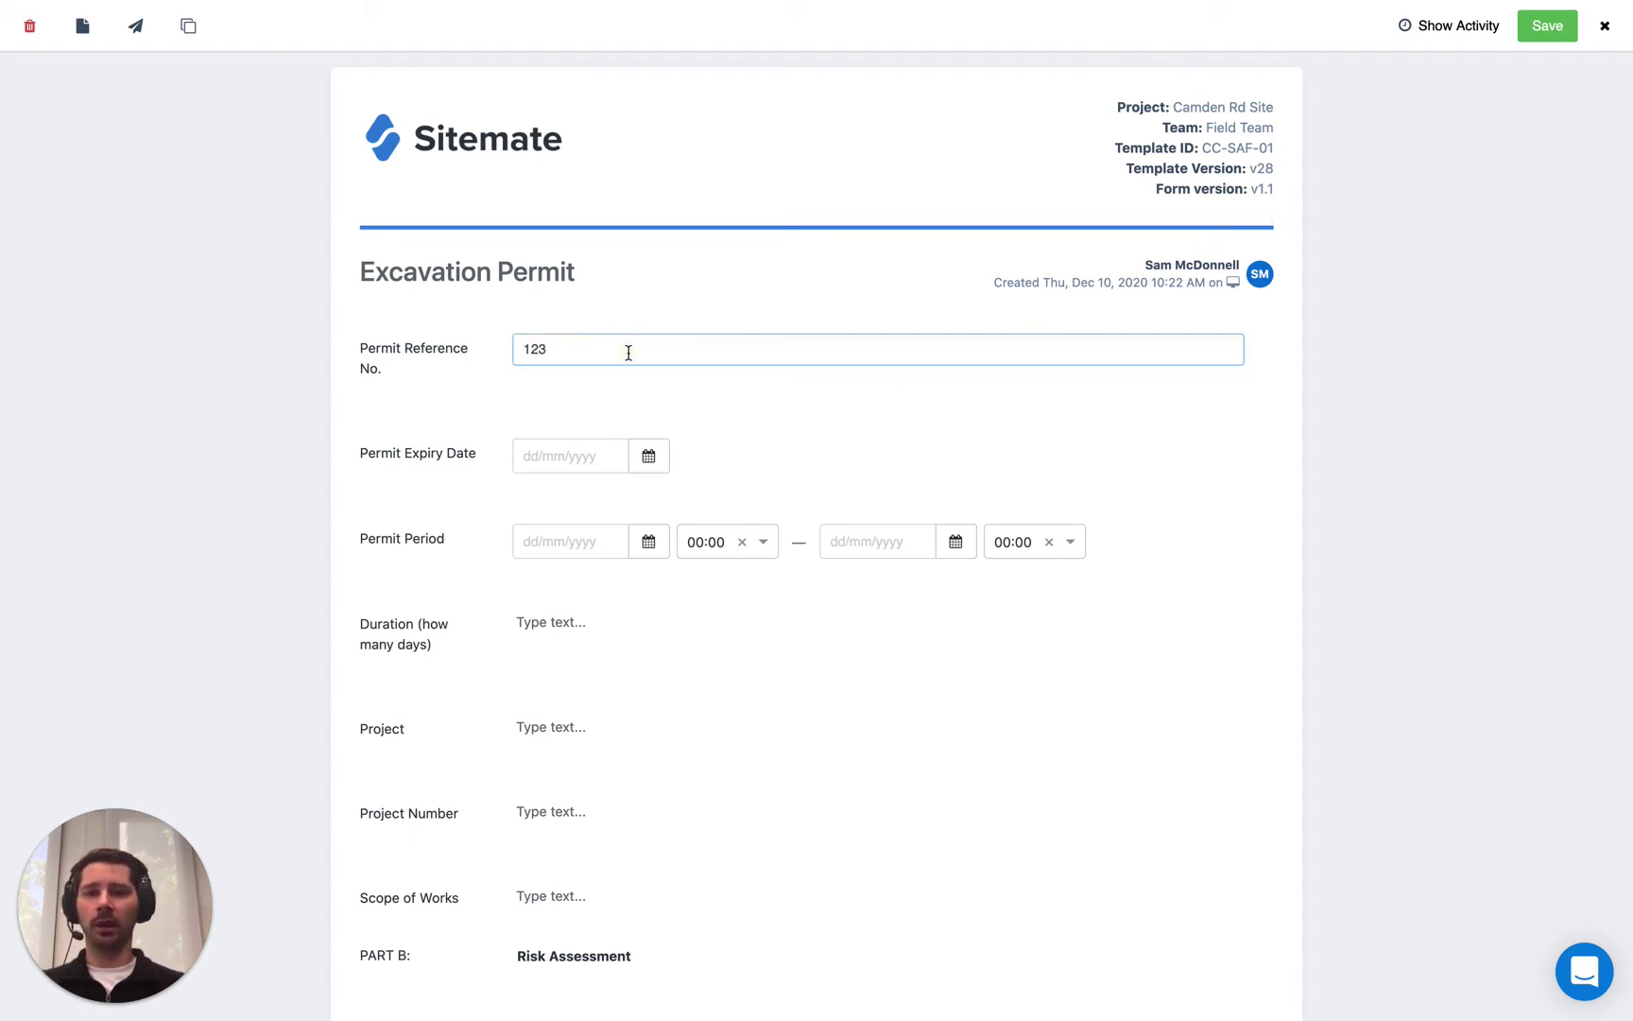
text(4)
click(489, 391)
click(1547, 26)
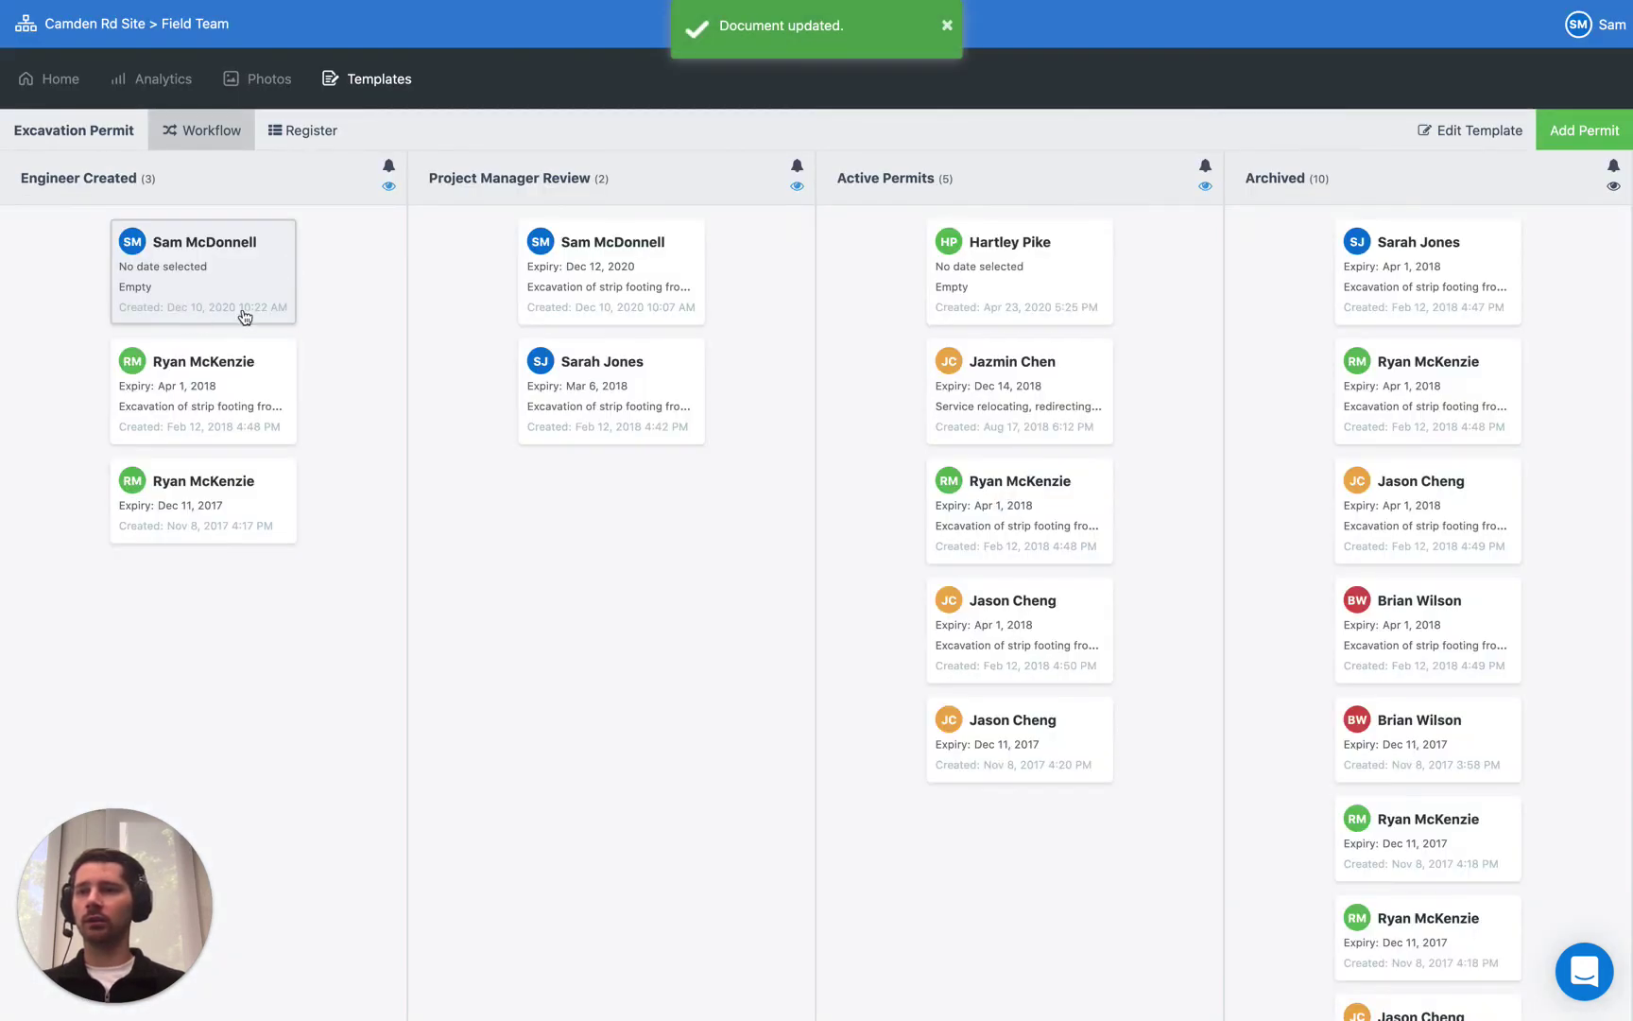
- Reopen Excavation Permit 1234 from the workflow board for editing
click(244, 283)
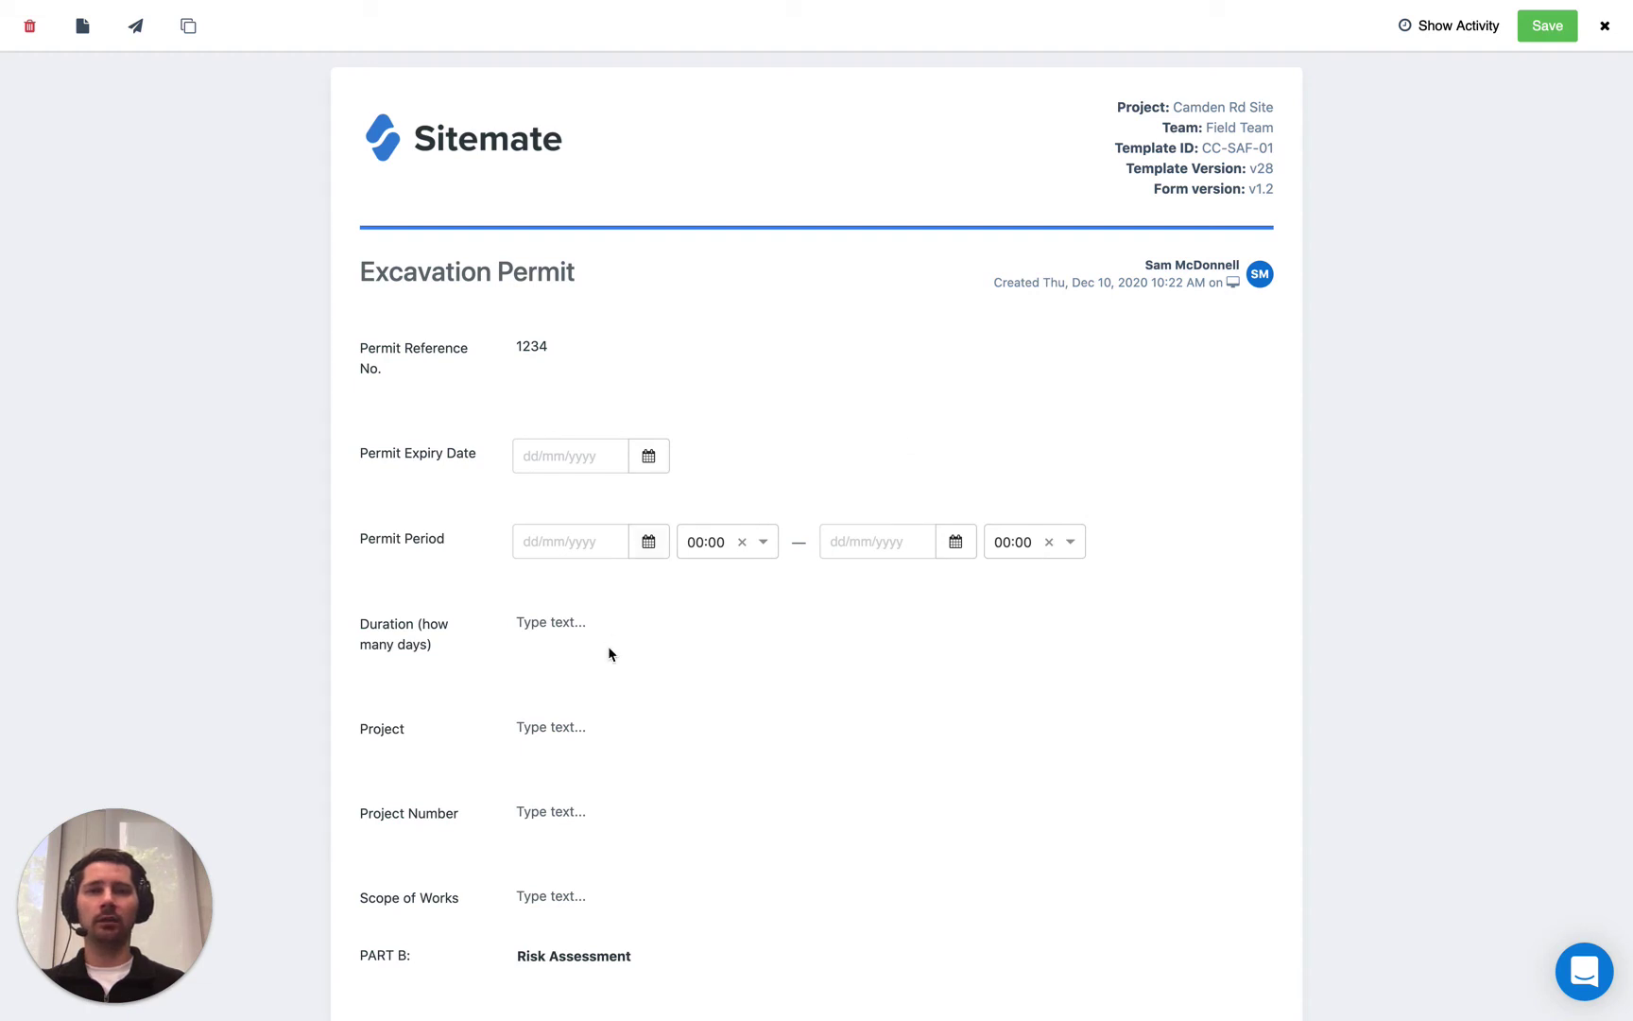
- Add and confirm the Permit Creator signature on the excavation permit, then save it
scroll(608, 653, down, 8)
scroll(609, 653, down, 8)
scroll(609, 654, down, 3)
scroll(608, 477, up, 1)
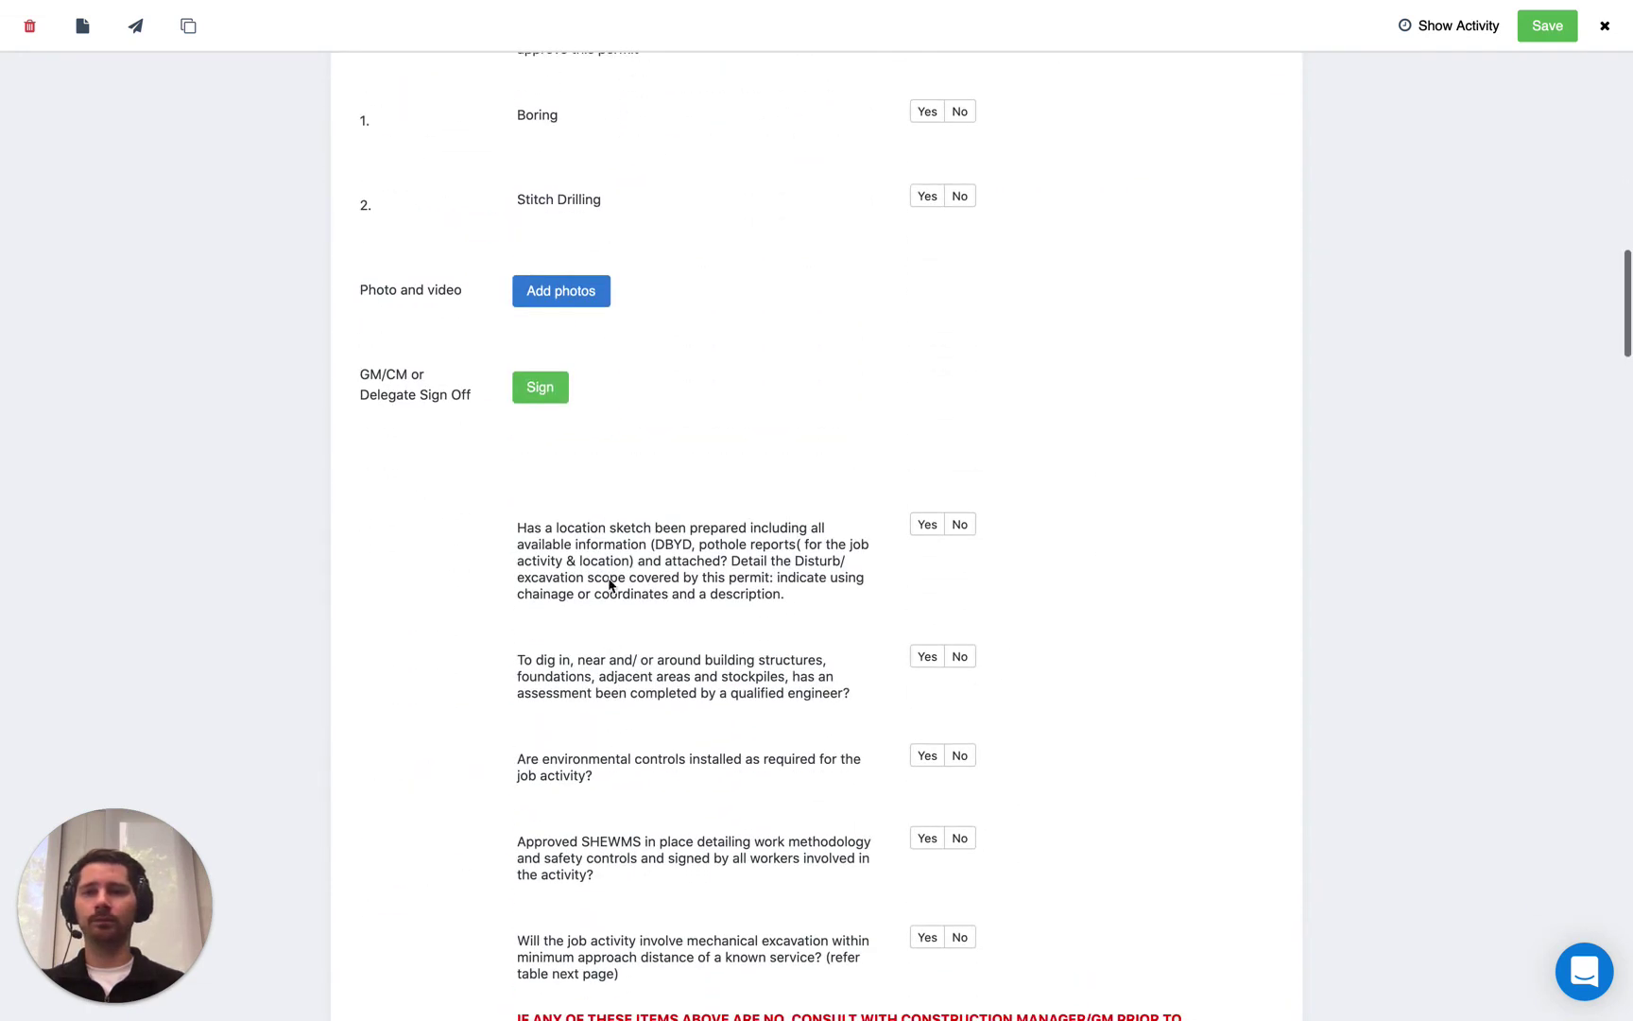
scroll(572, 524, down, 2)
scroll(573, 526, down, 5)
scroll(574, 524, down, 5)
scroll(575, 523, down, 2)
scroll(575, 523, down, 6)
scroll(575, 524, down, 5)
scroll(575, 524, down, 6)
scroll(575, 524, down, 5)
scroll(575, 523, down, 8)
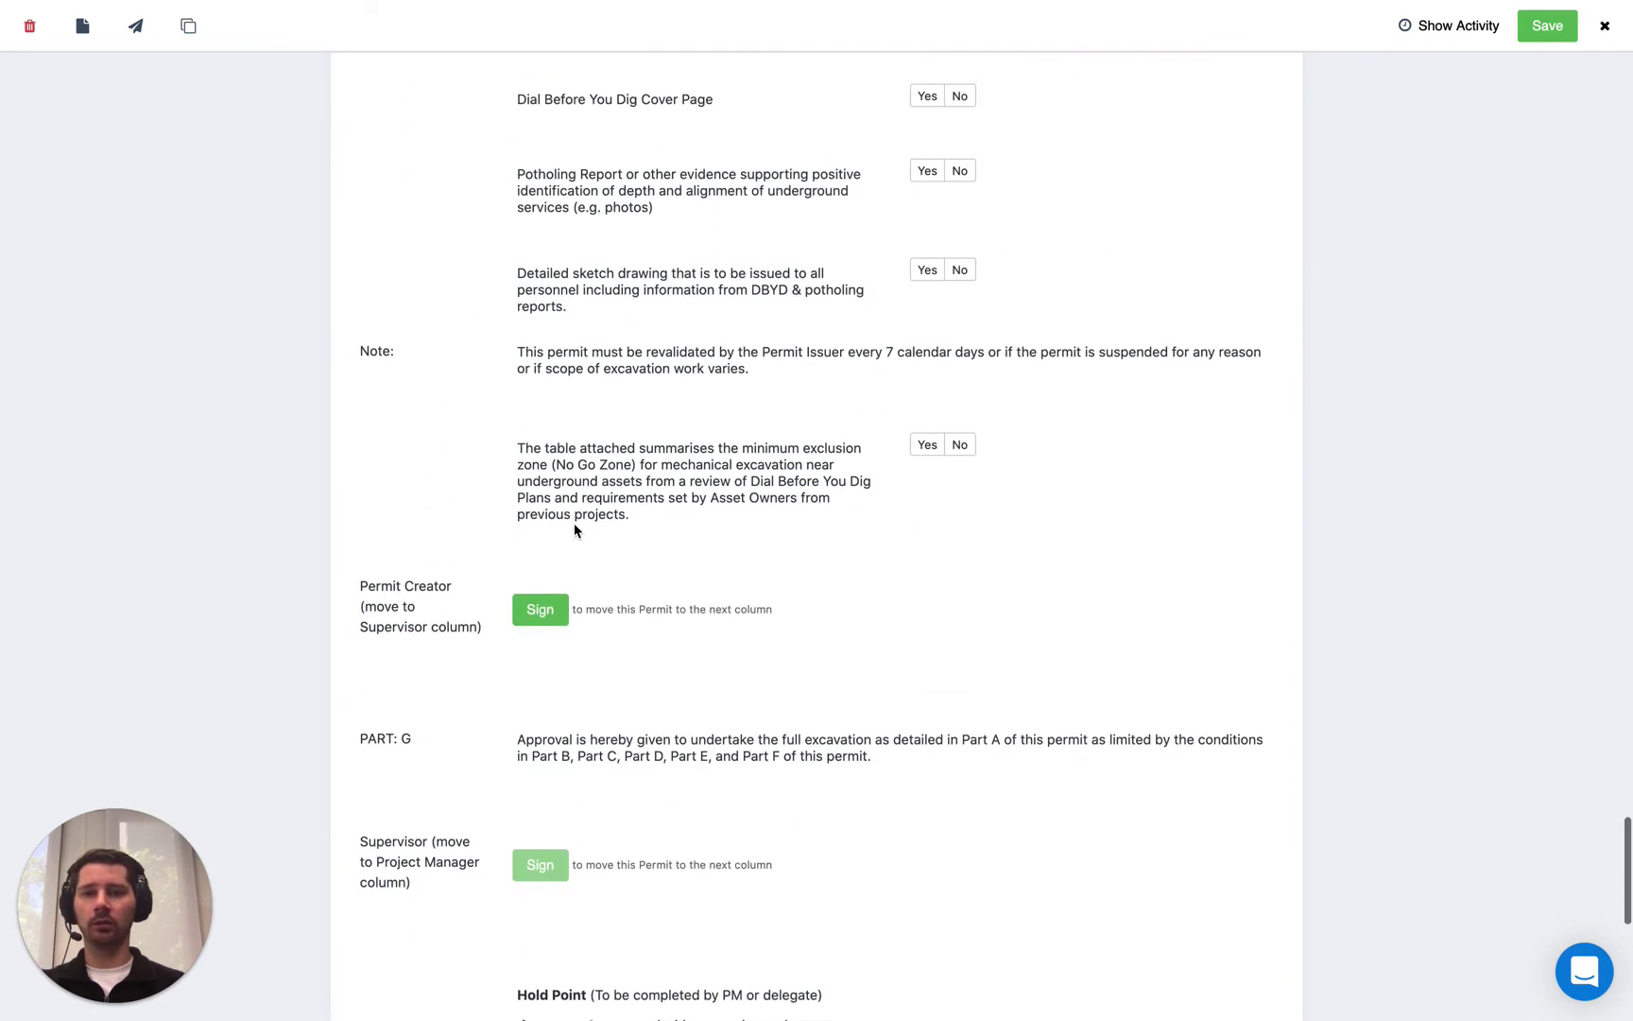
click(541, 607)
click(787, 607)
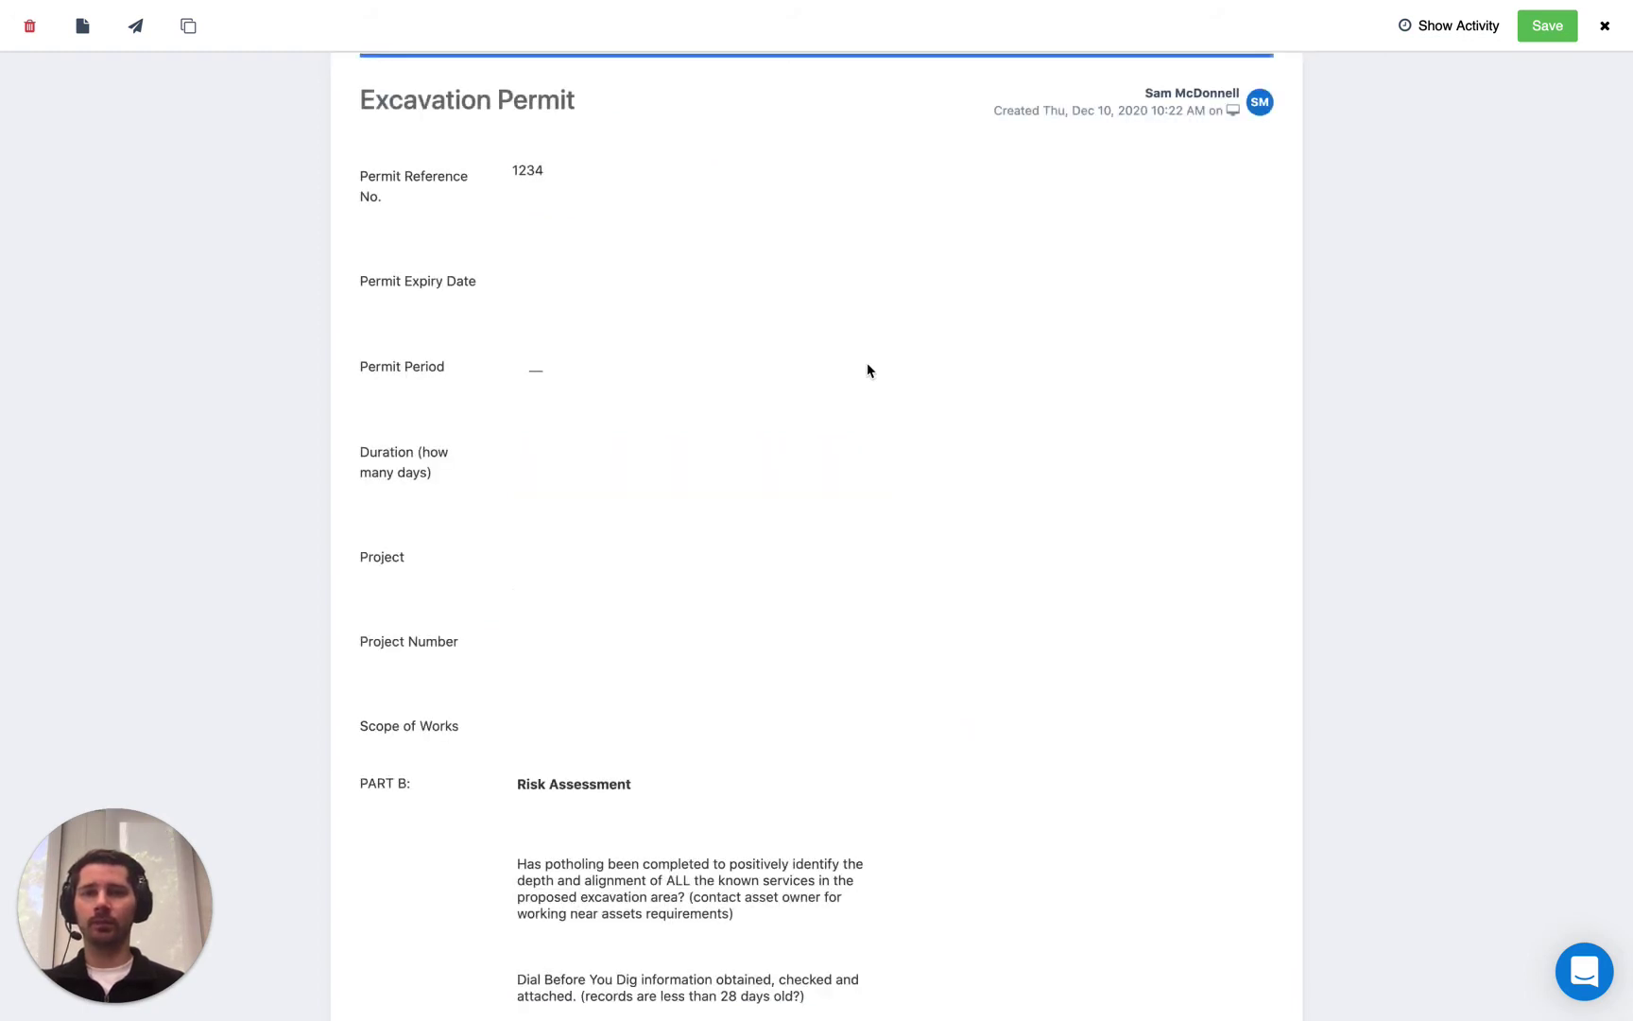
click(1540, 36)
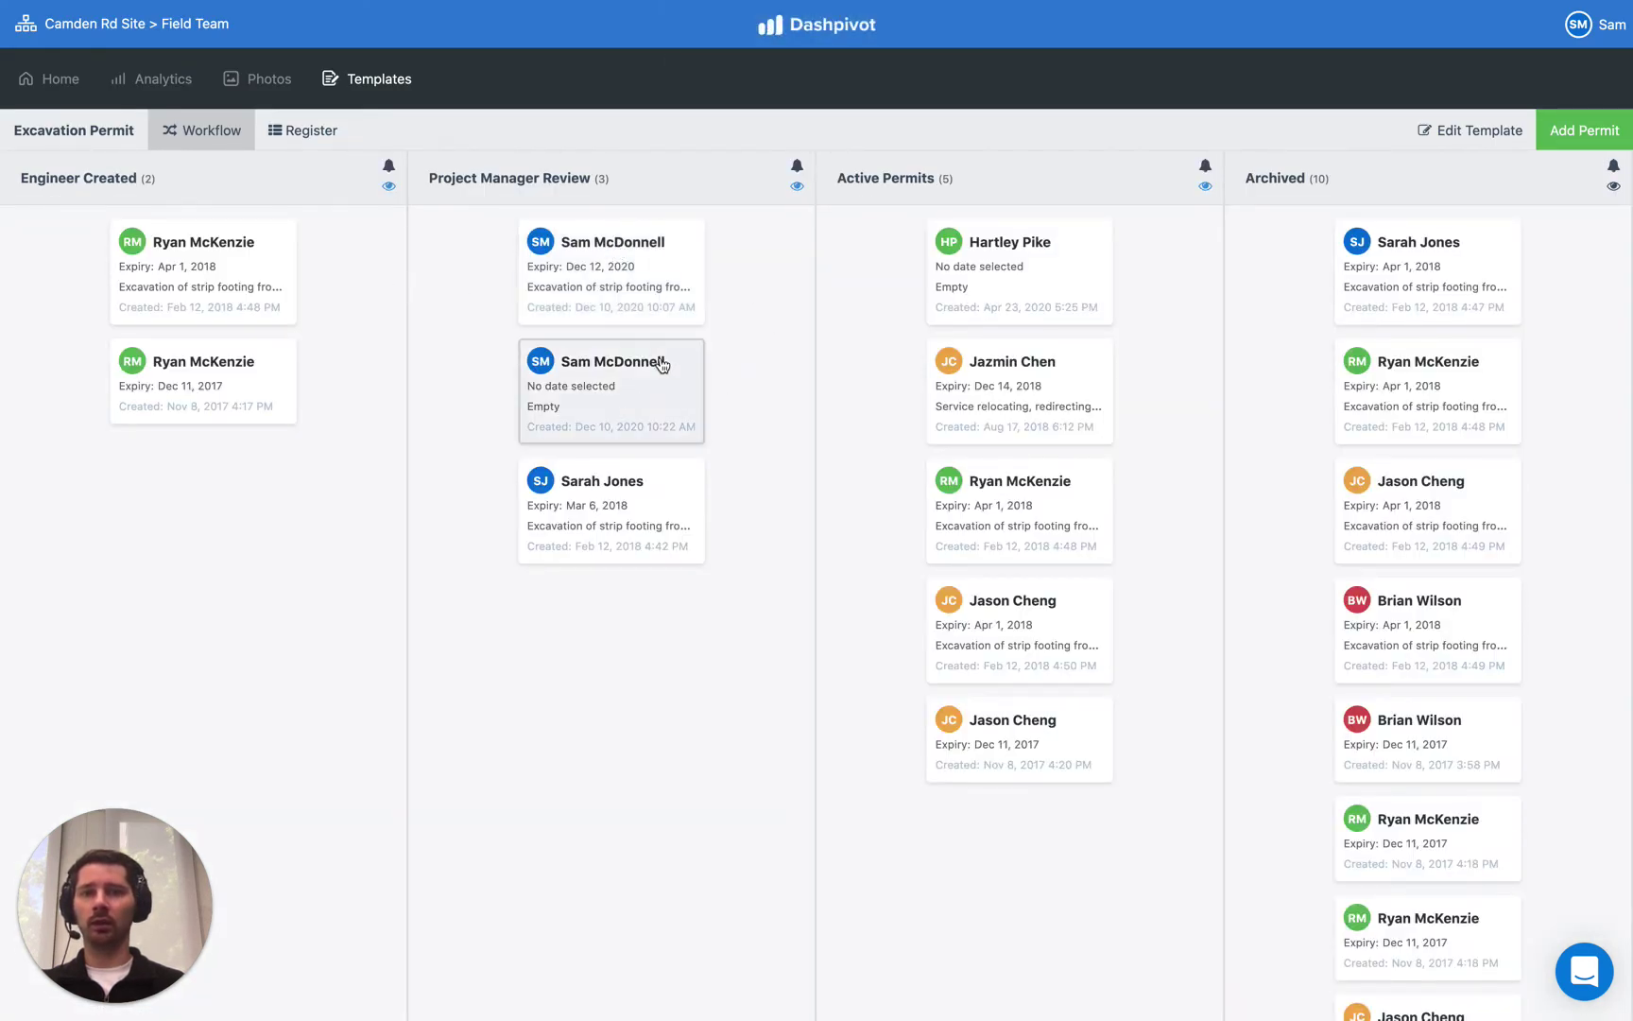
click(645, 391)
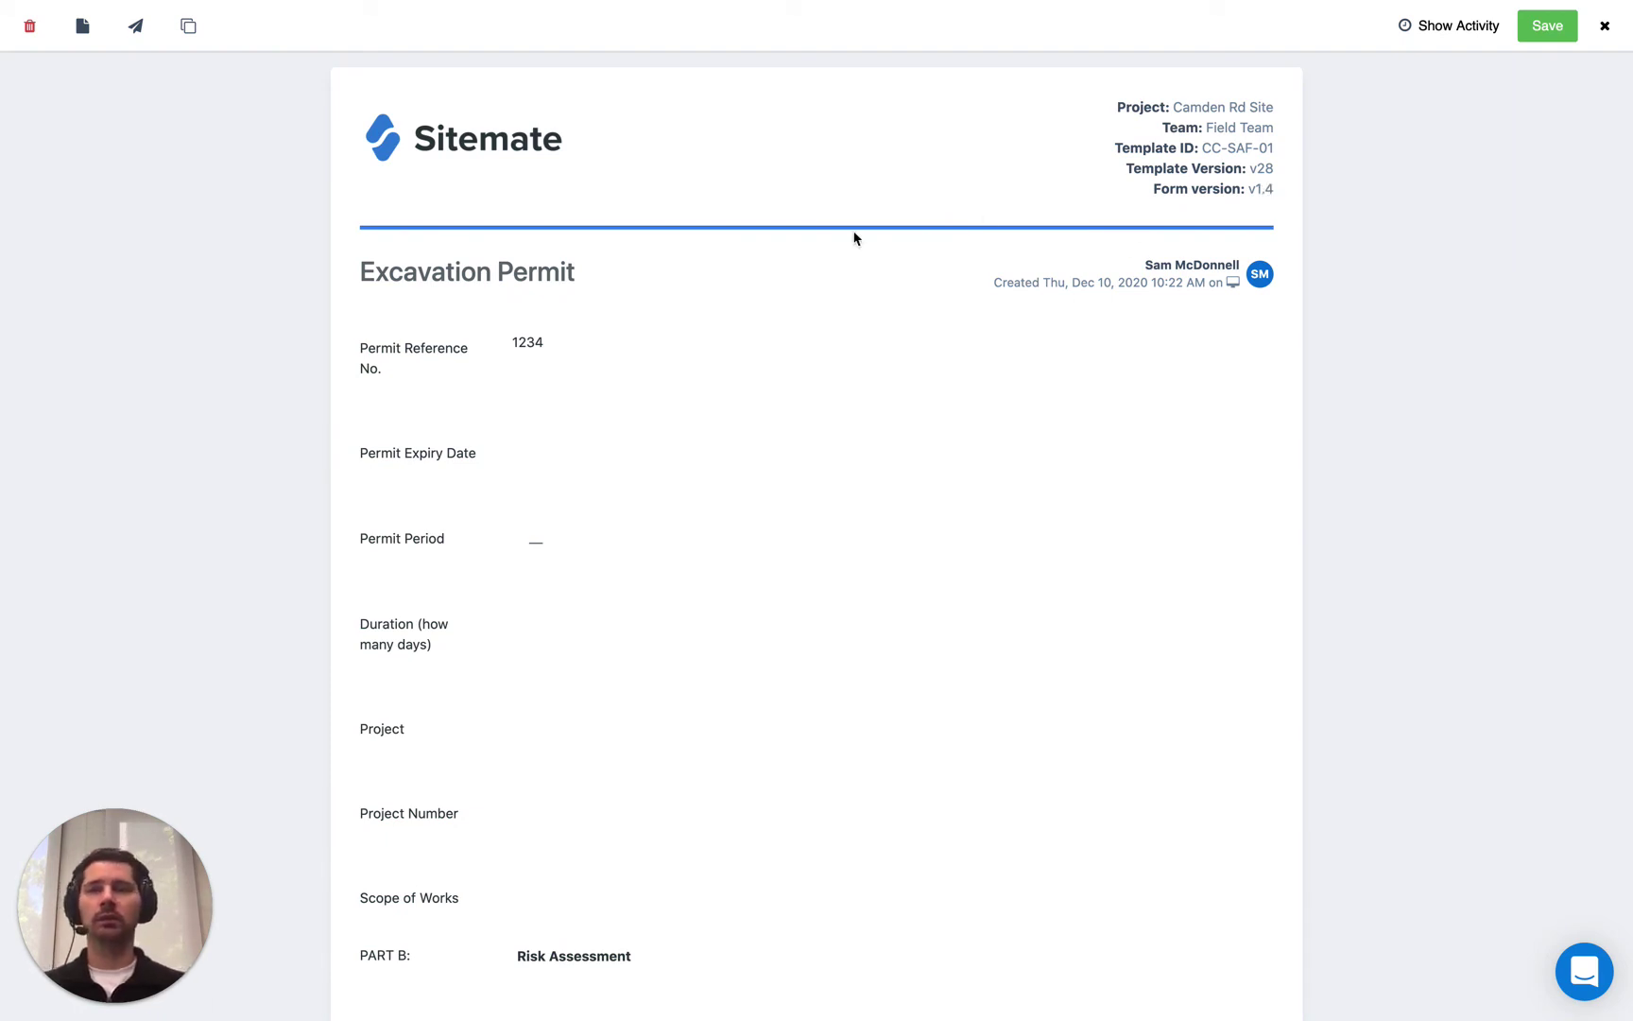
click(1453, 34)
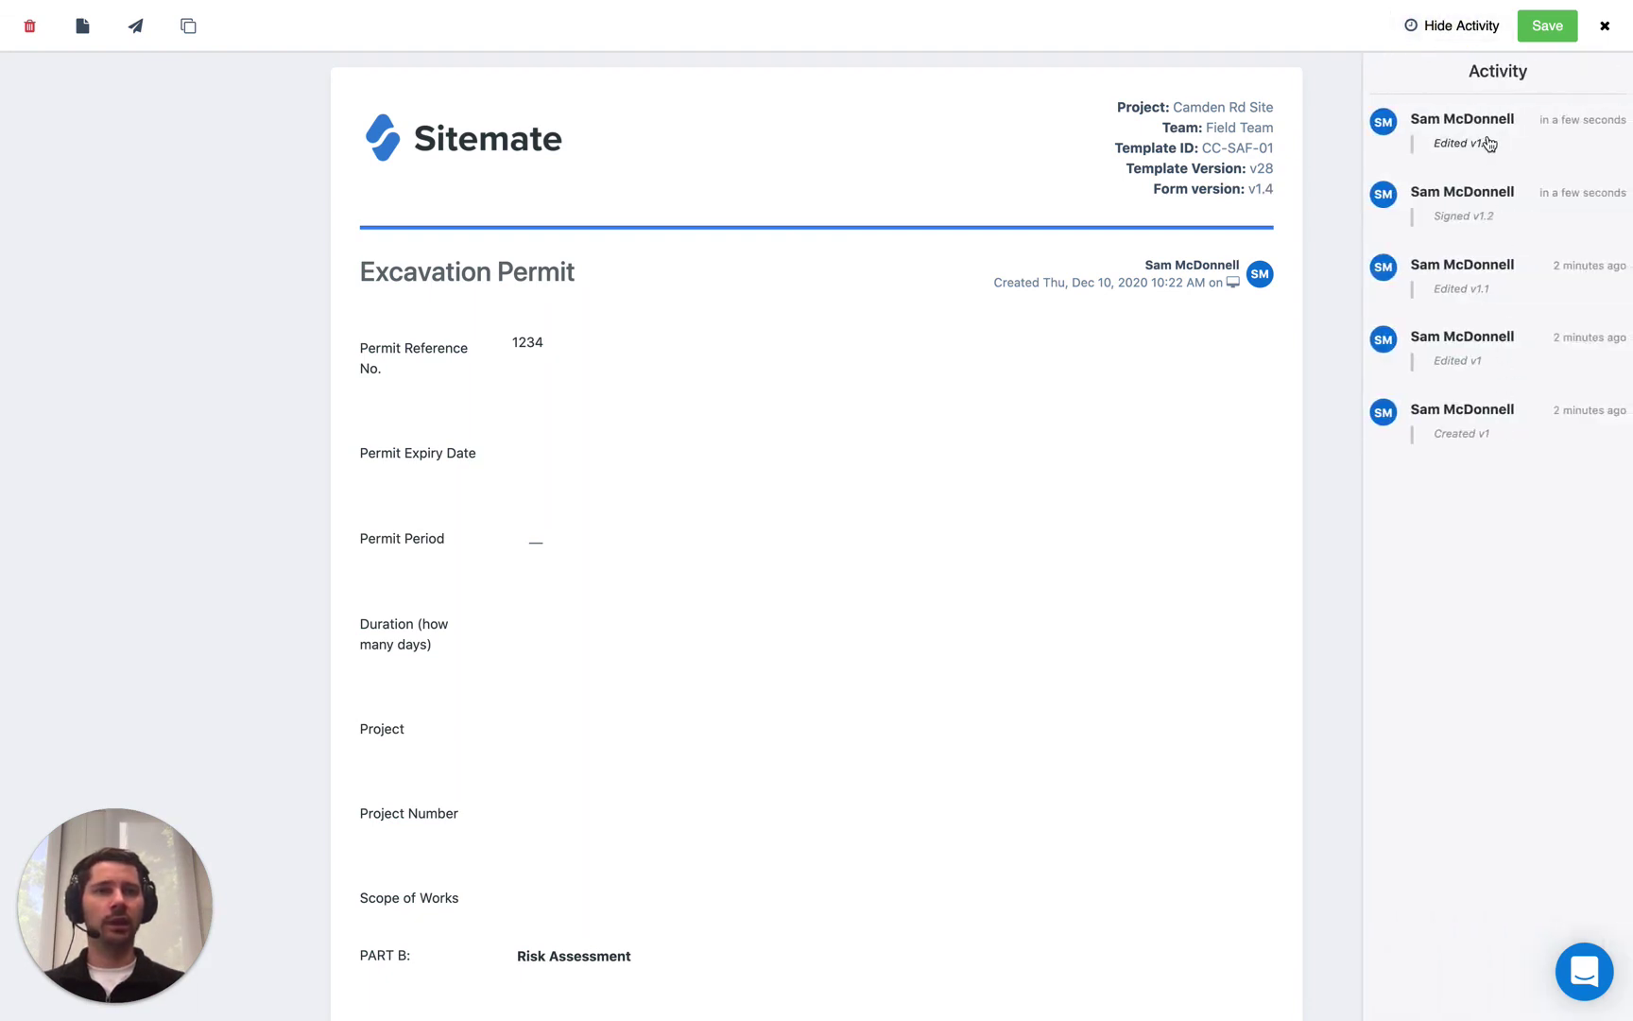
click(1468, 28)
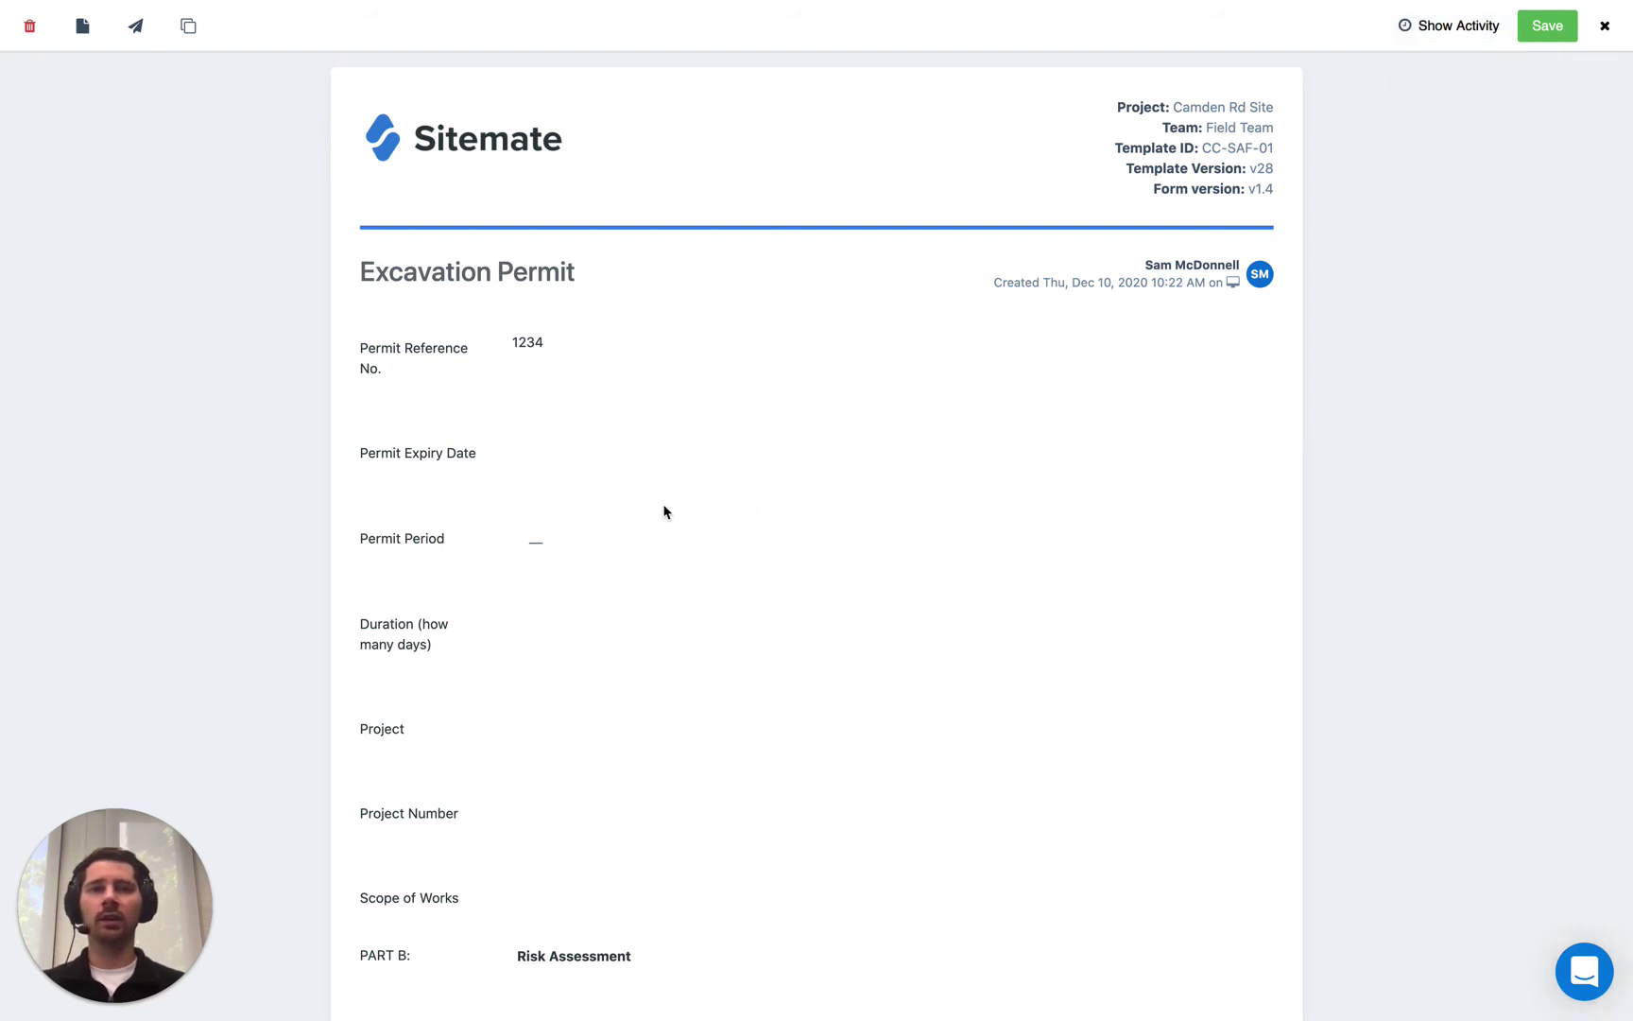
scroll(665, 511, down, 1)
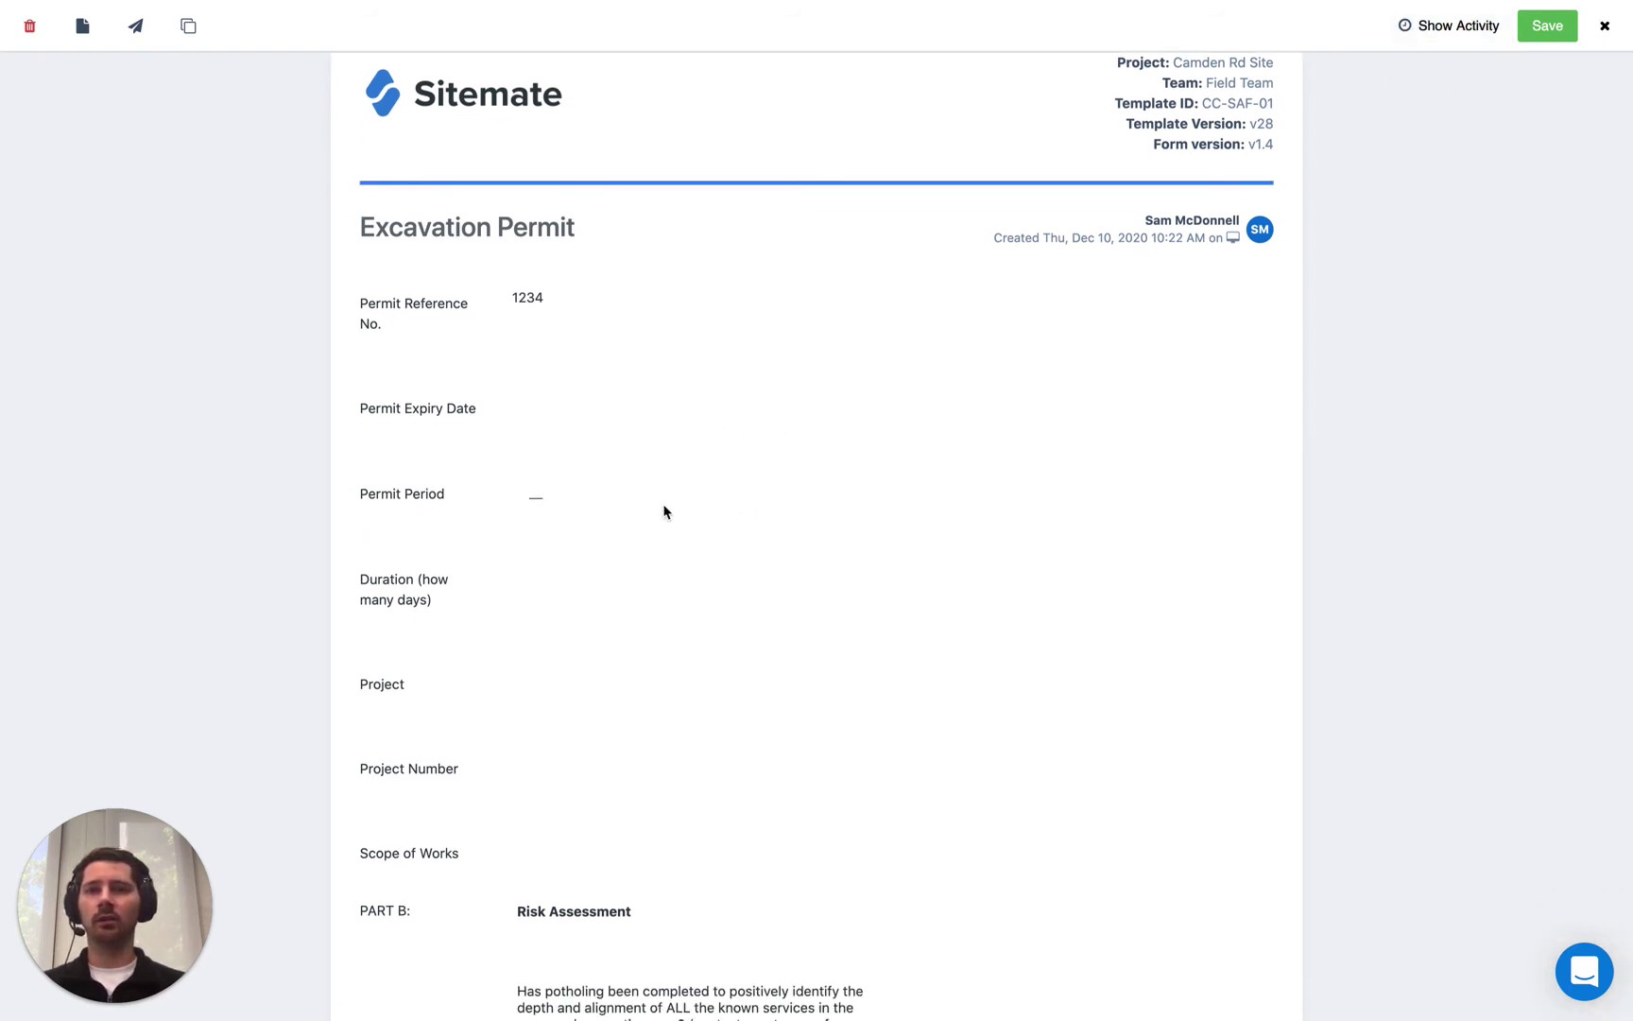
scroll(665, 511, down, 5)
scroll(666, 511, down, 3)
scroll(668, 507, down, 4)
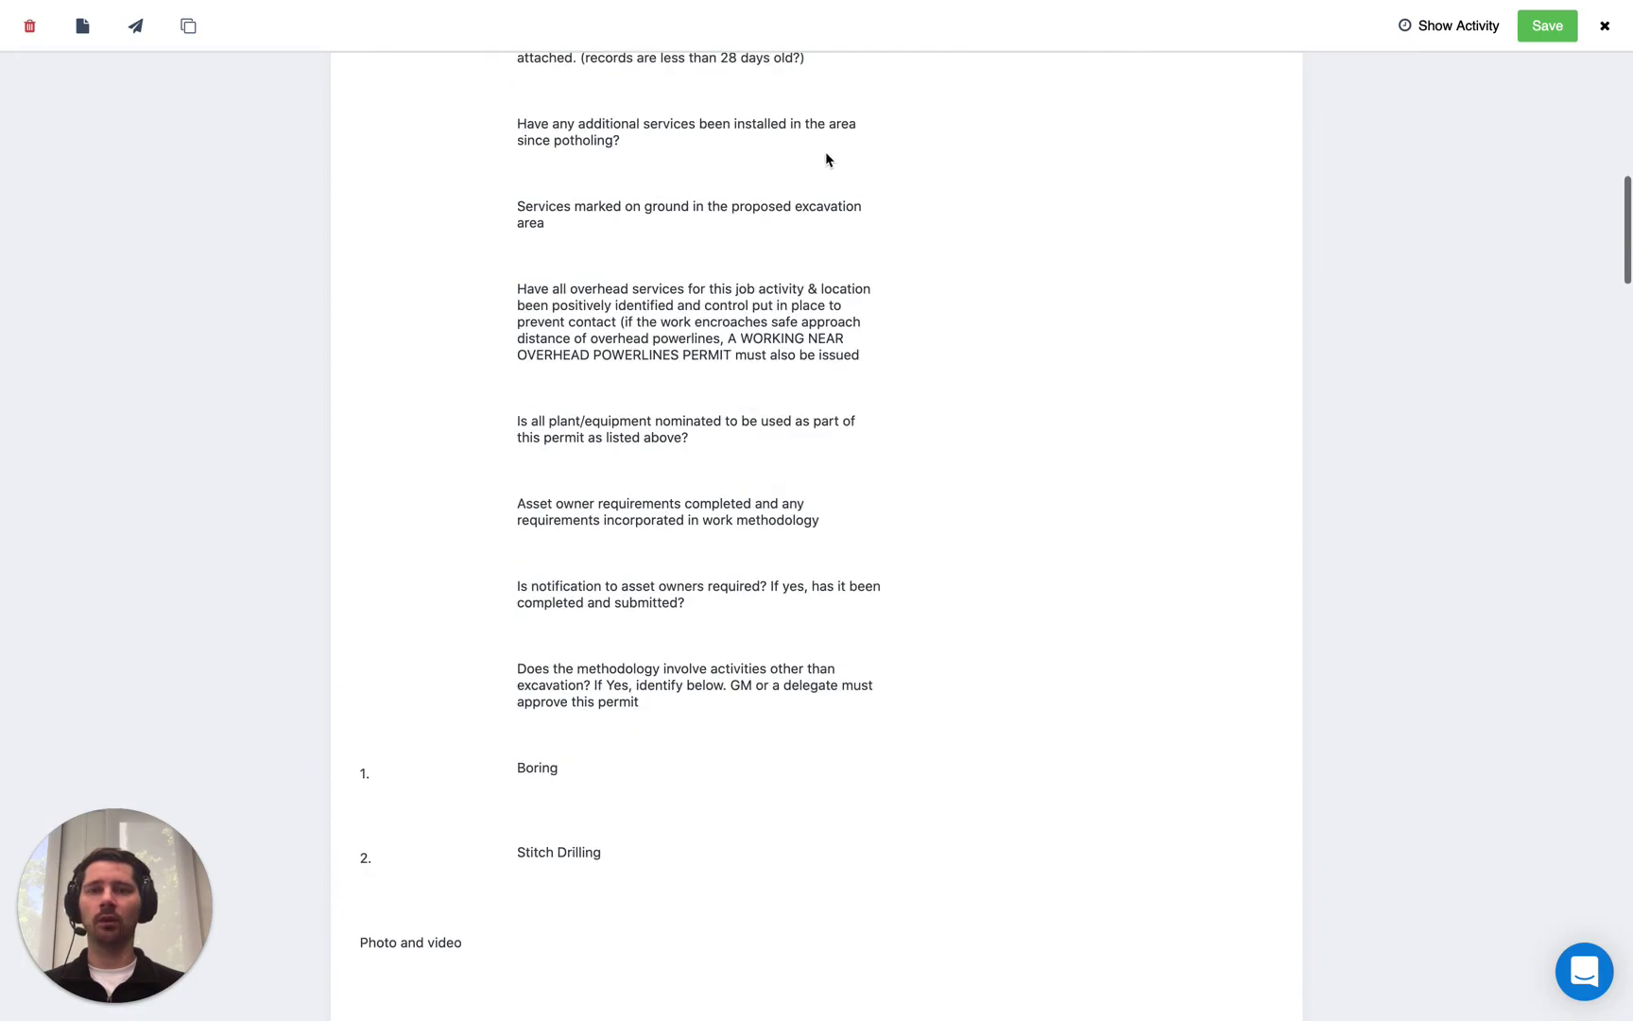
scroll(837, 516, down, 1)
scroll(837, 516, down, 5)
scroll(838, 516, down, 5)
scroll(838, 516, down, 7)
scroll(837, 516, down, 6)
scroll(837, 516, down, 6)
scroll(837, 516, down, 6)
scroll(837, 516, down, 5)
scroll(838, 516, down, 6)
scroll(837, 516, down, 3)
scroll(838, 516, up, 1)
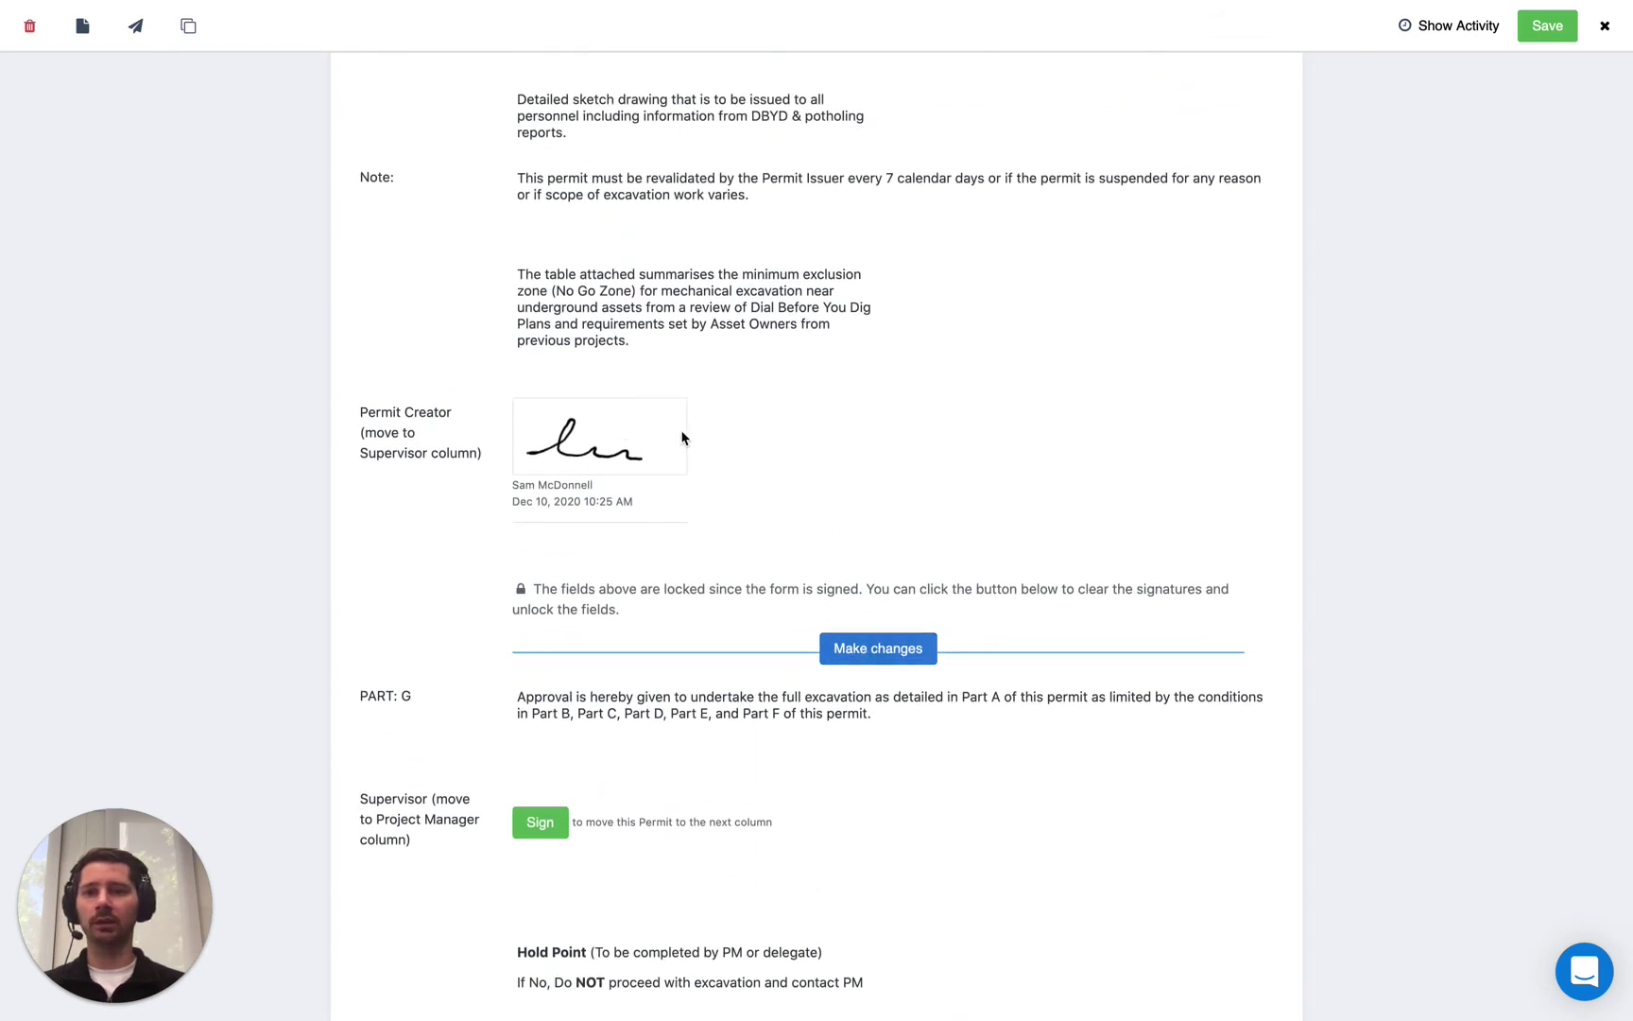
scroll(682, 438, up, 1)
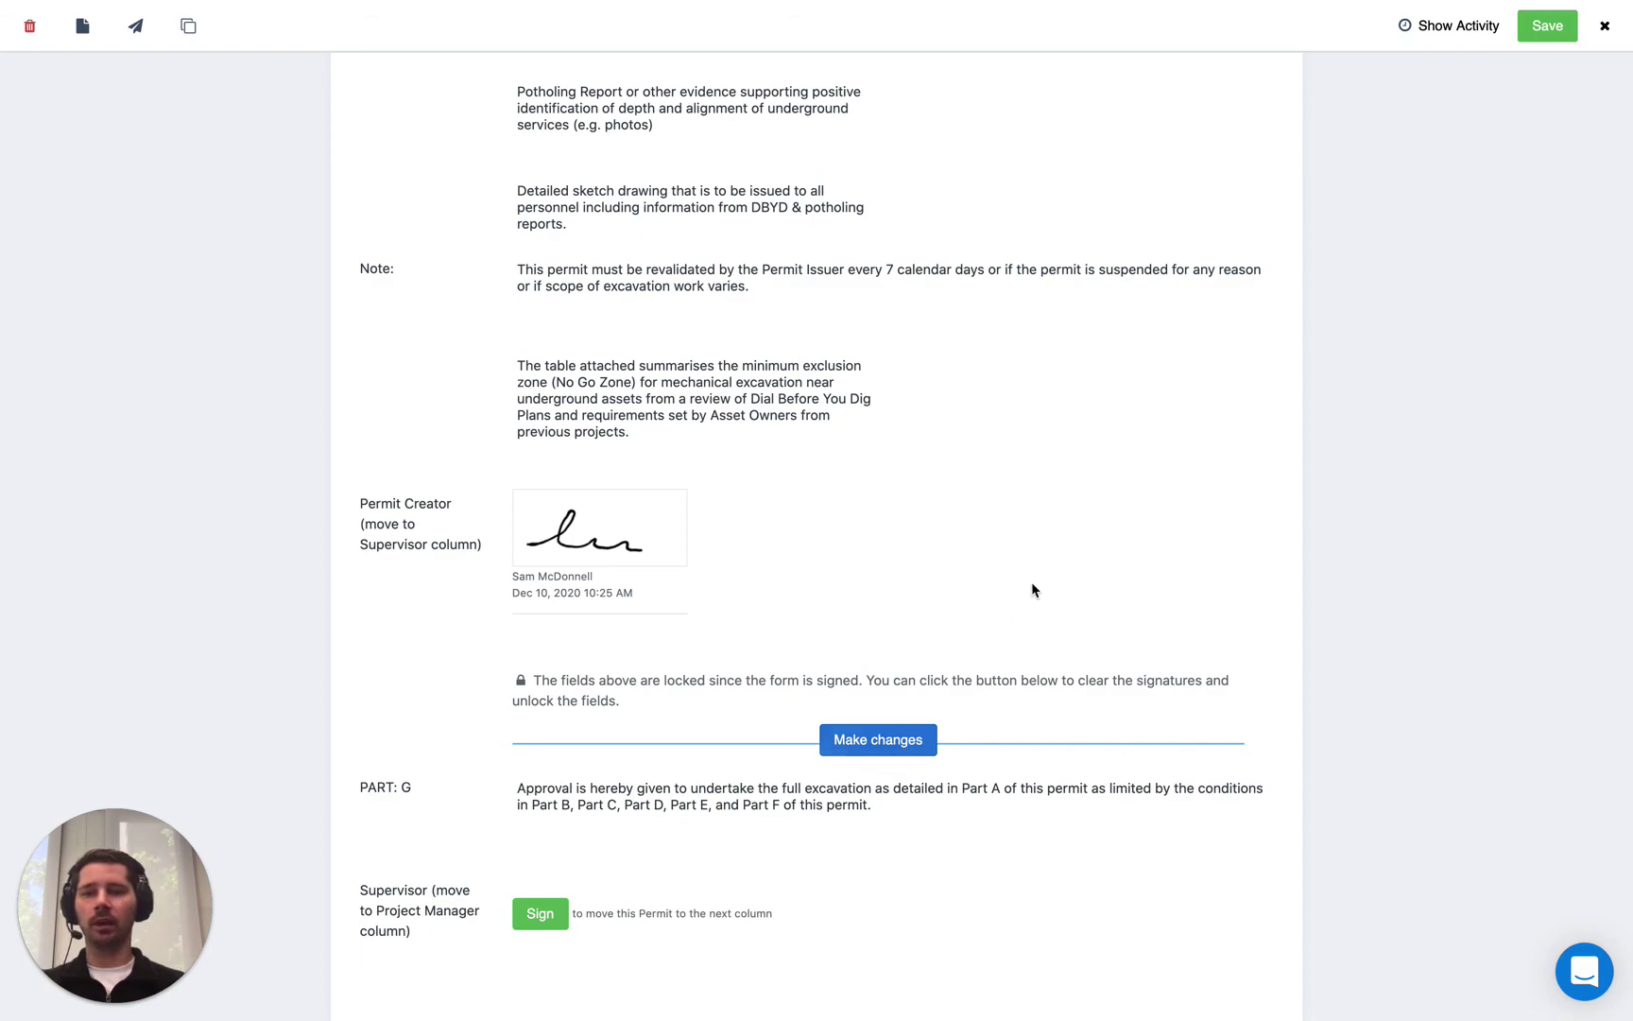
scroll(1031, 586, up, 10)
scroll(1031, 586, up, 10)
scroll(1032, 590, up, 10)
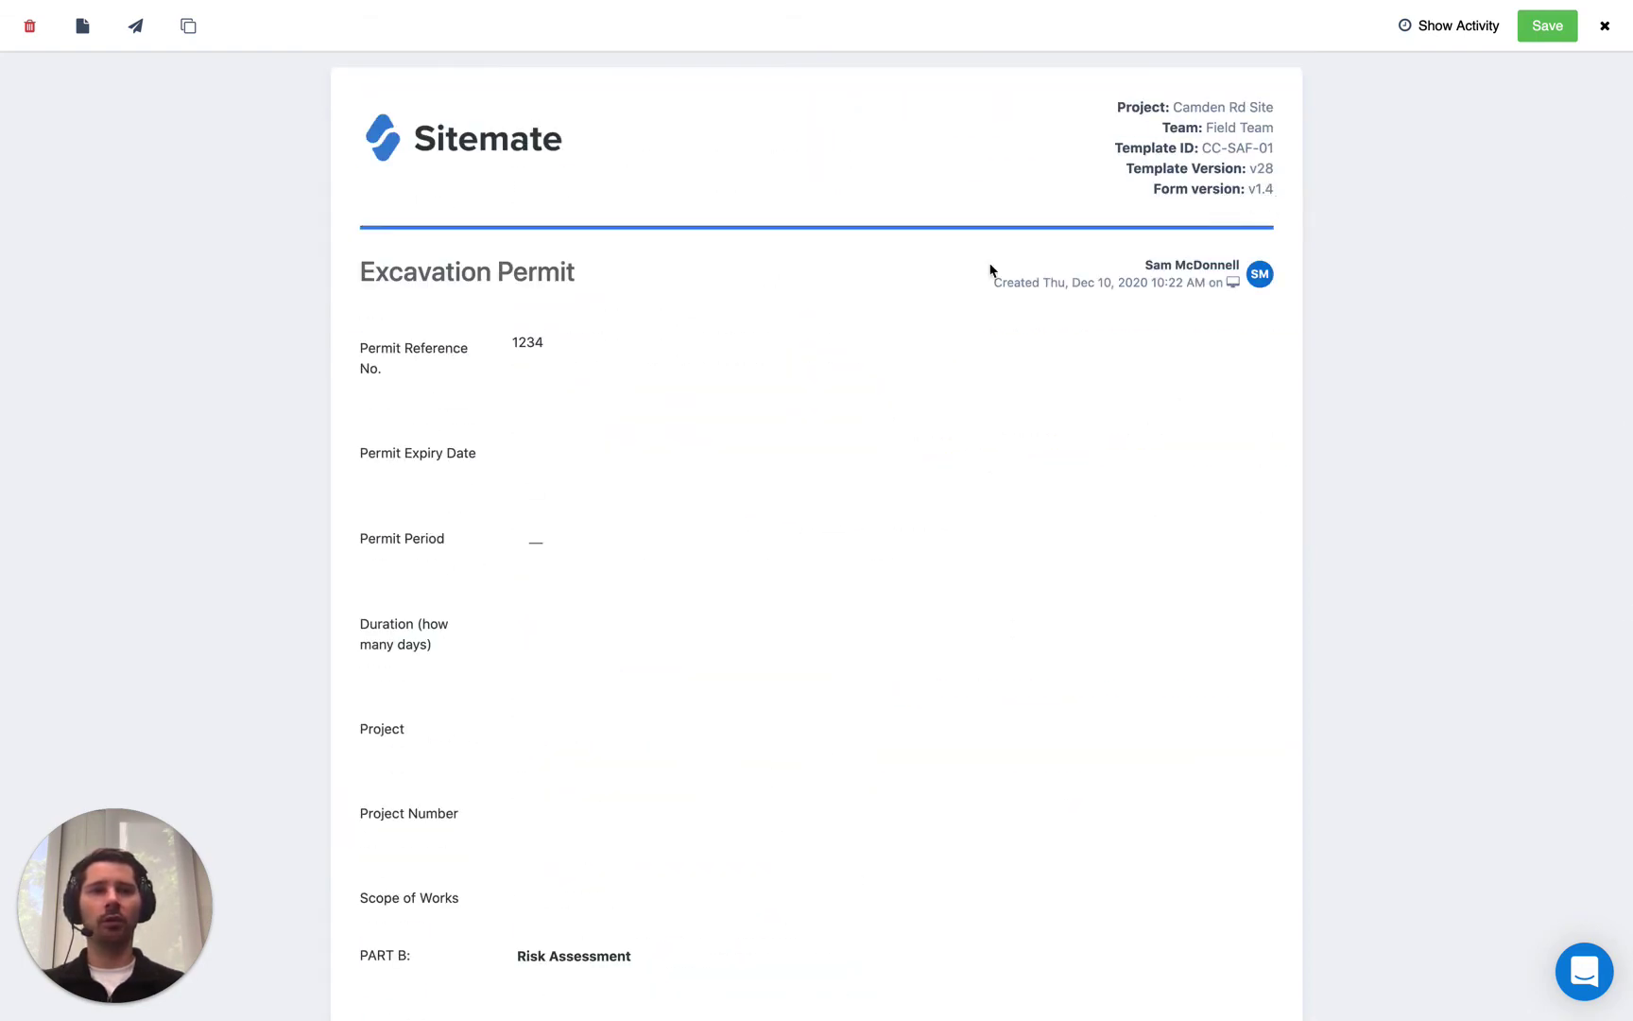
scroll(990, 269, down, 10)
scroll(990, 271, down, 10)
scroll(990, 270, down, 5)
scroll(990, 270, down, 5)
- Reset the permit's signatures so its fields can be changed
scroll(990, 270, up, 1)
click(888, 444)
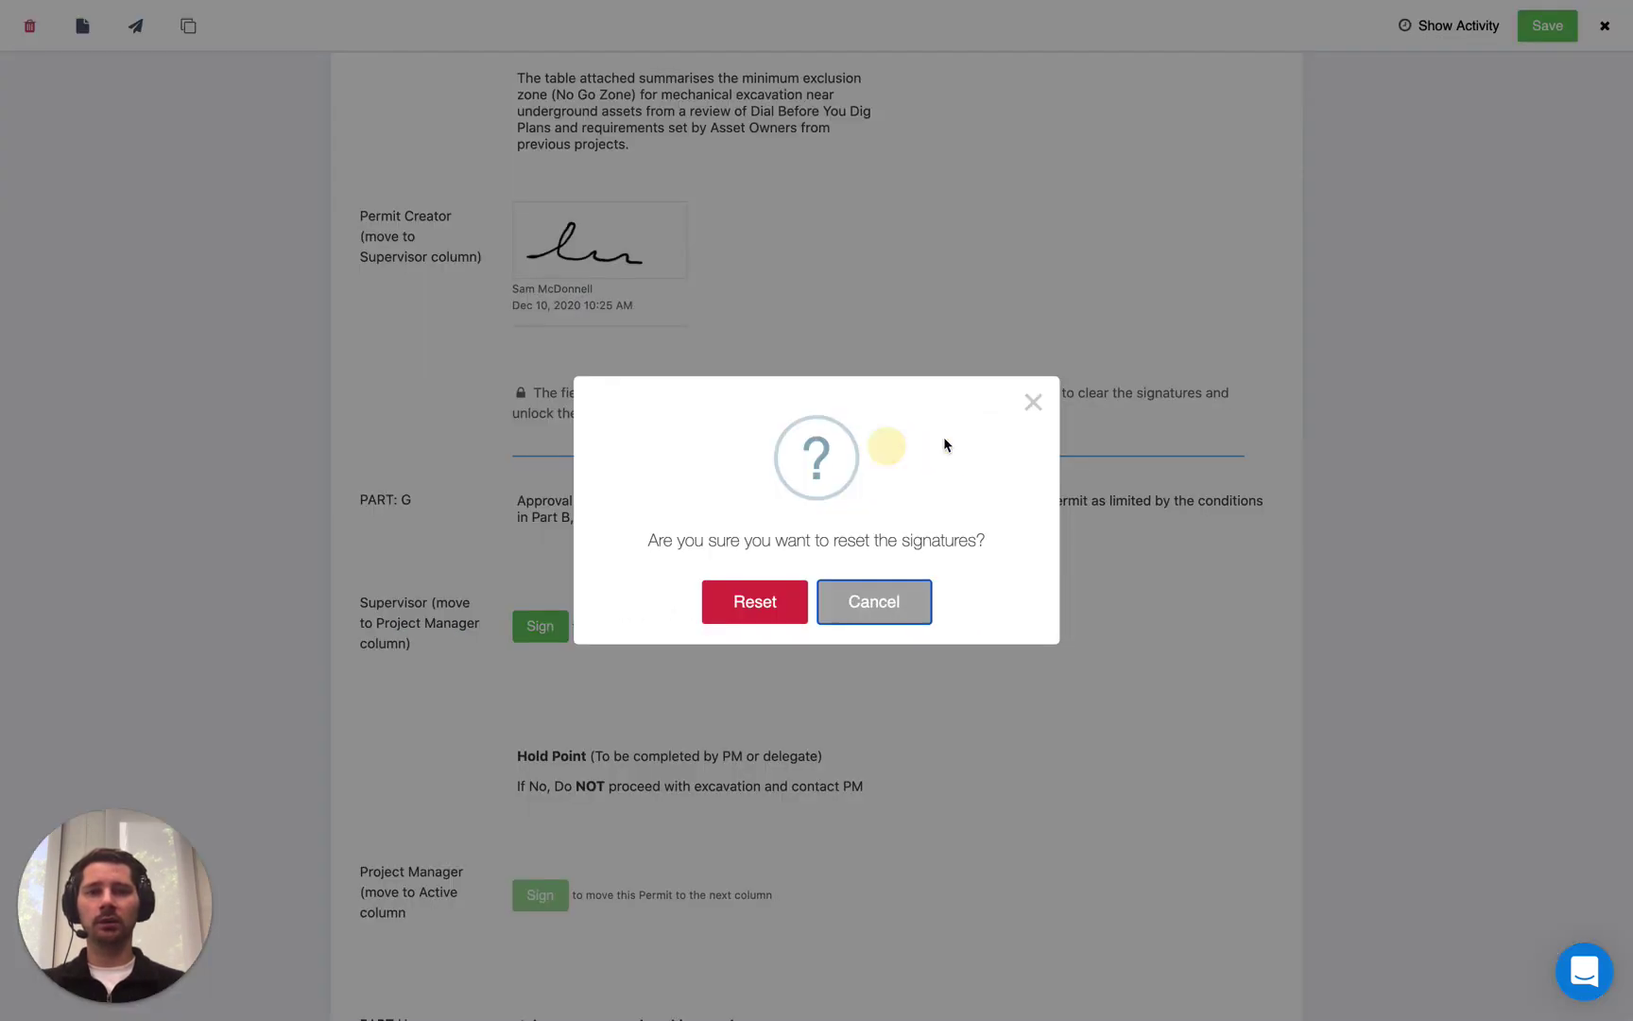
click(780, 603)
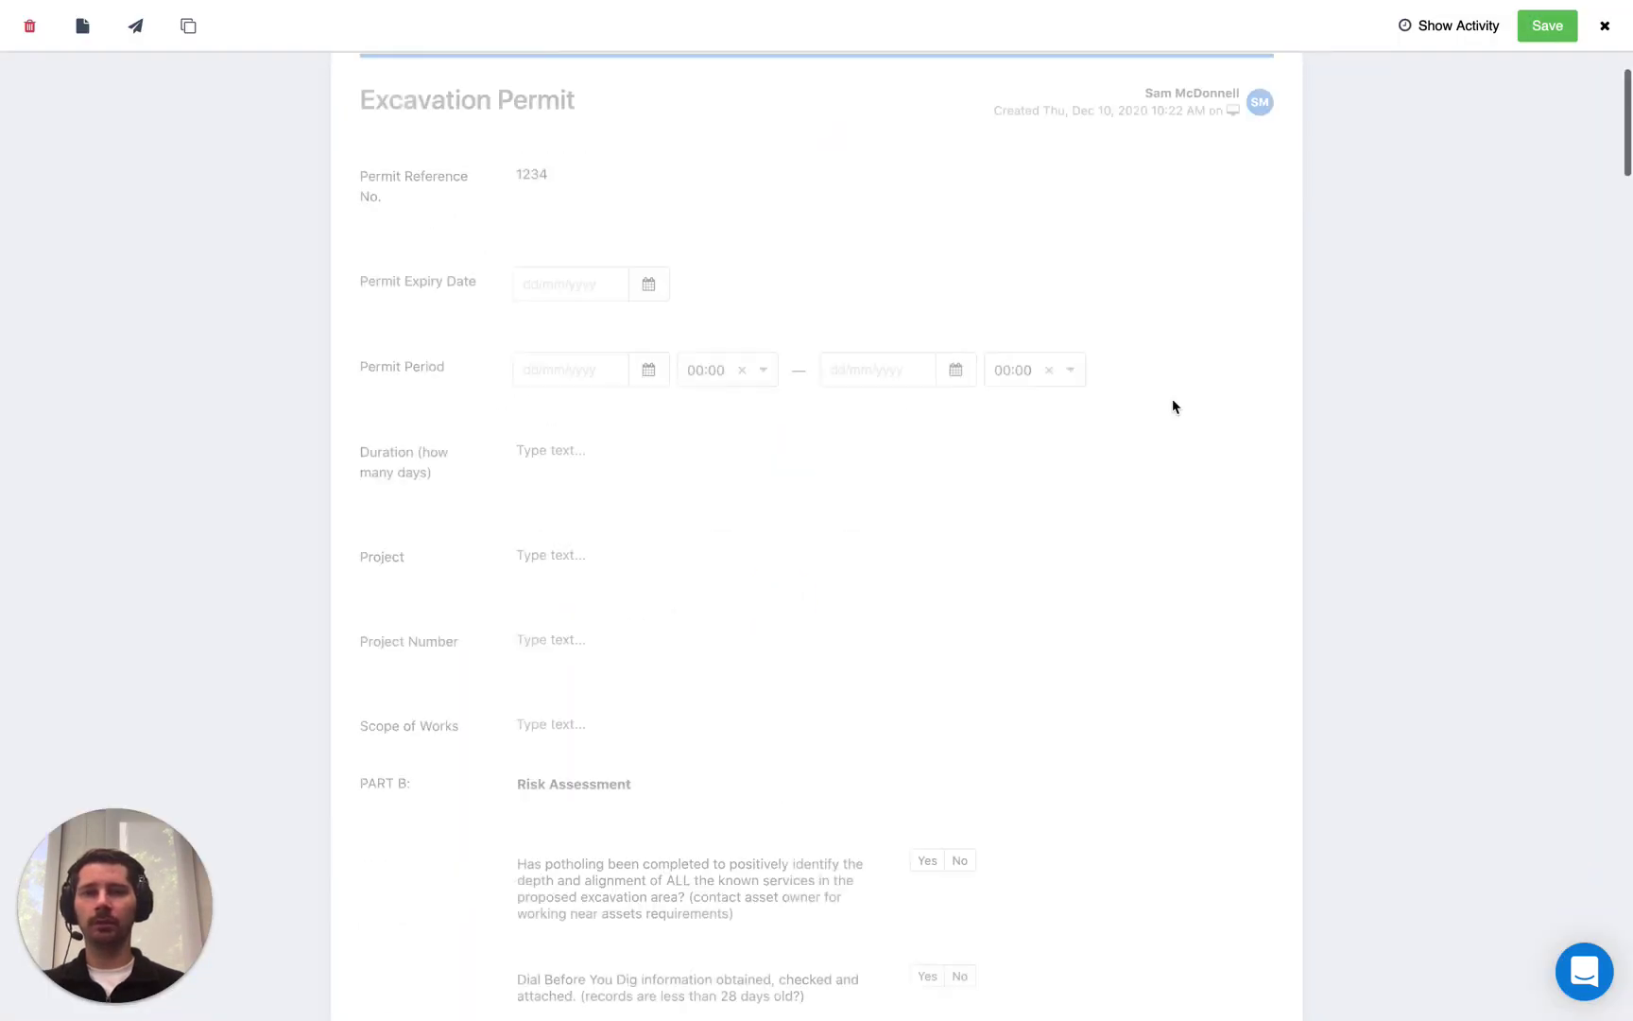
- Enter Project Number 567 and Project name 'Camden Rd Upgrade'
scroll(1153, 367, up, 2)
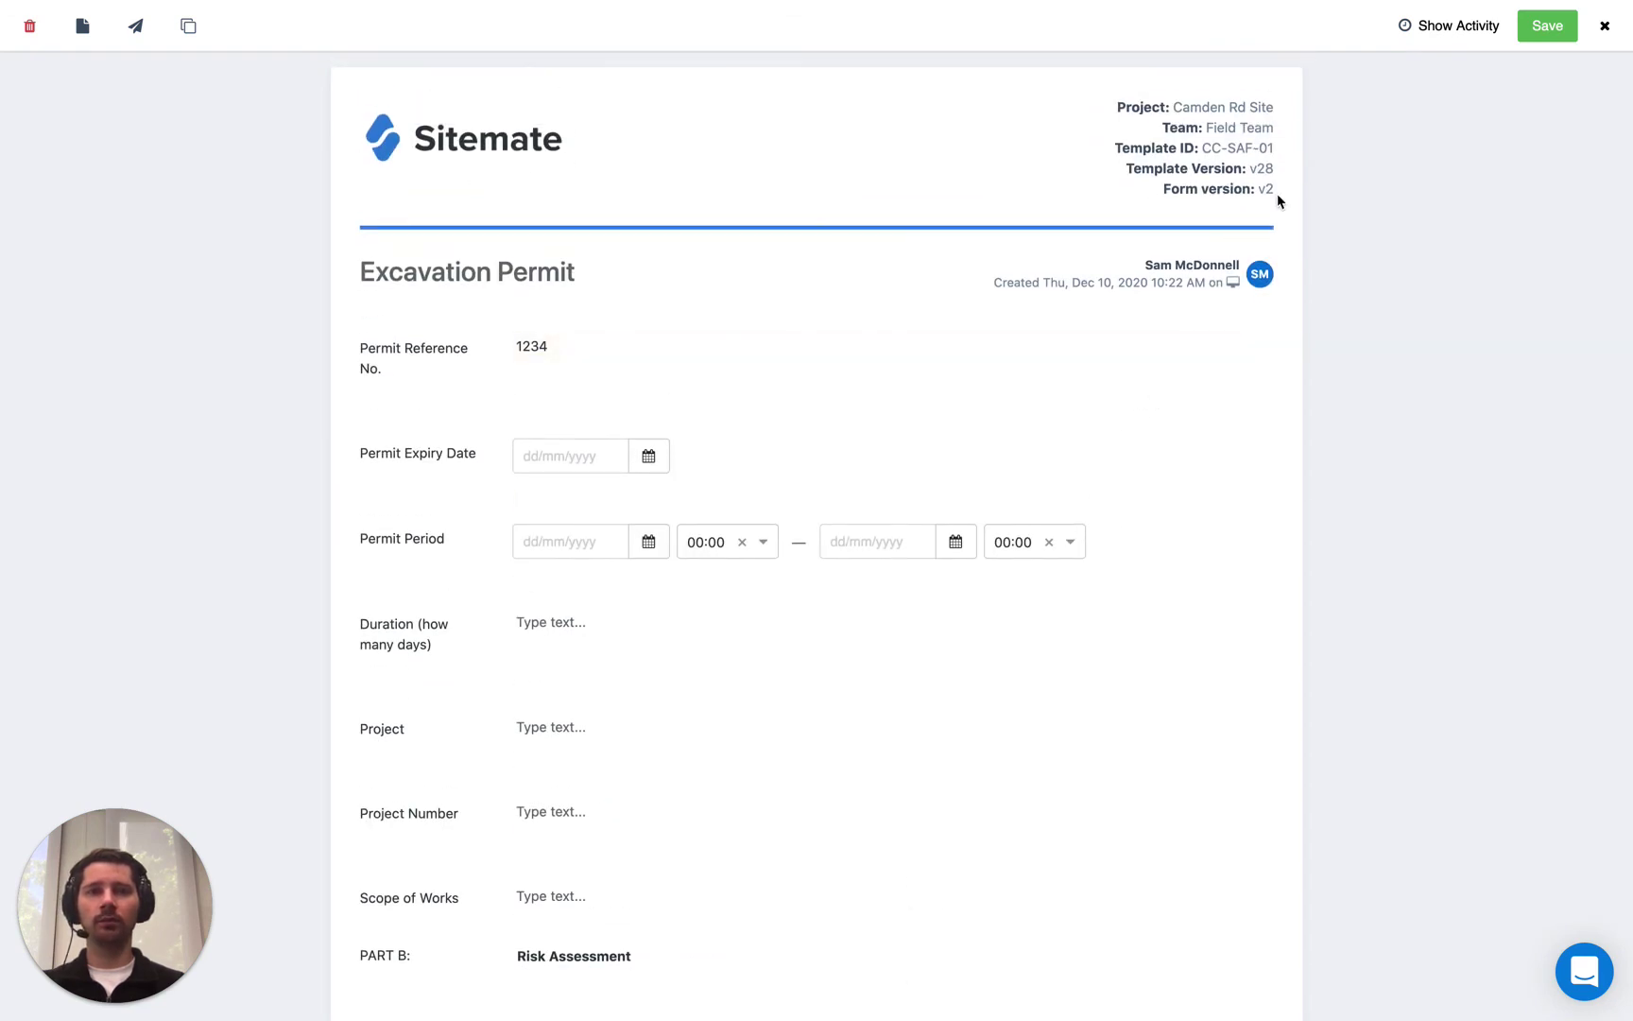
scroll(586, 723, down, 4)
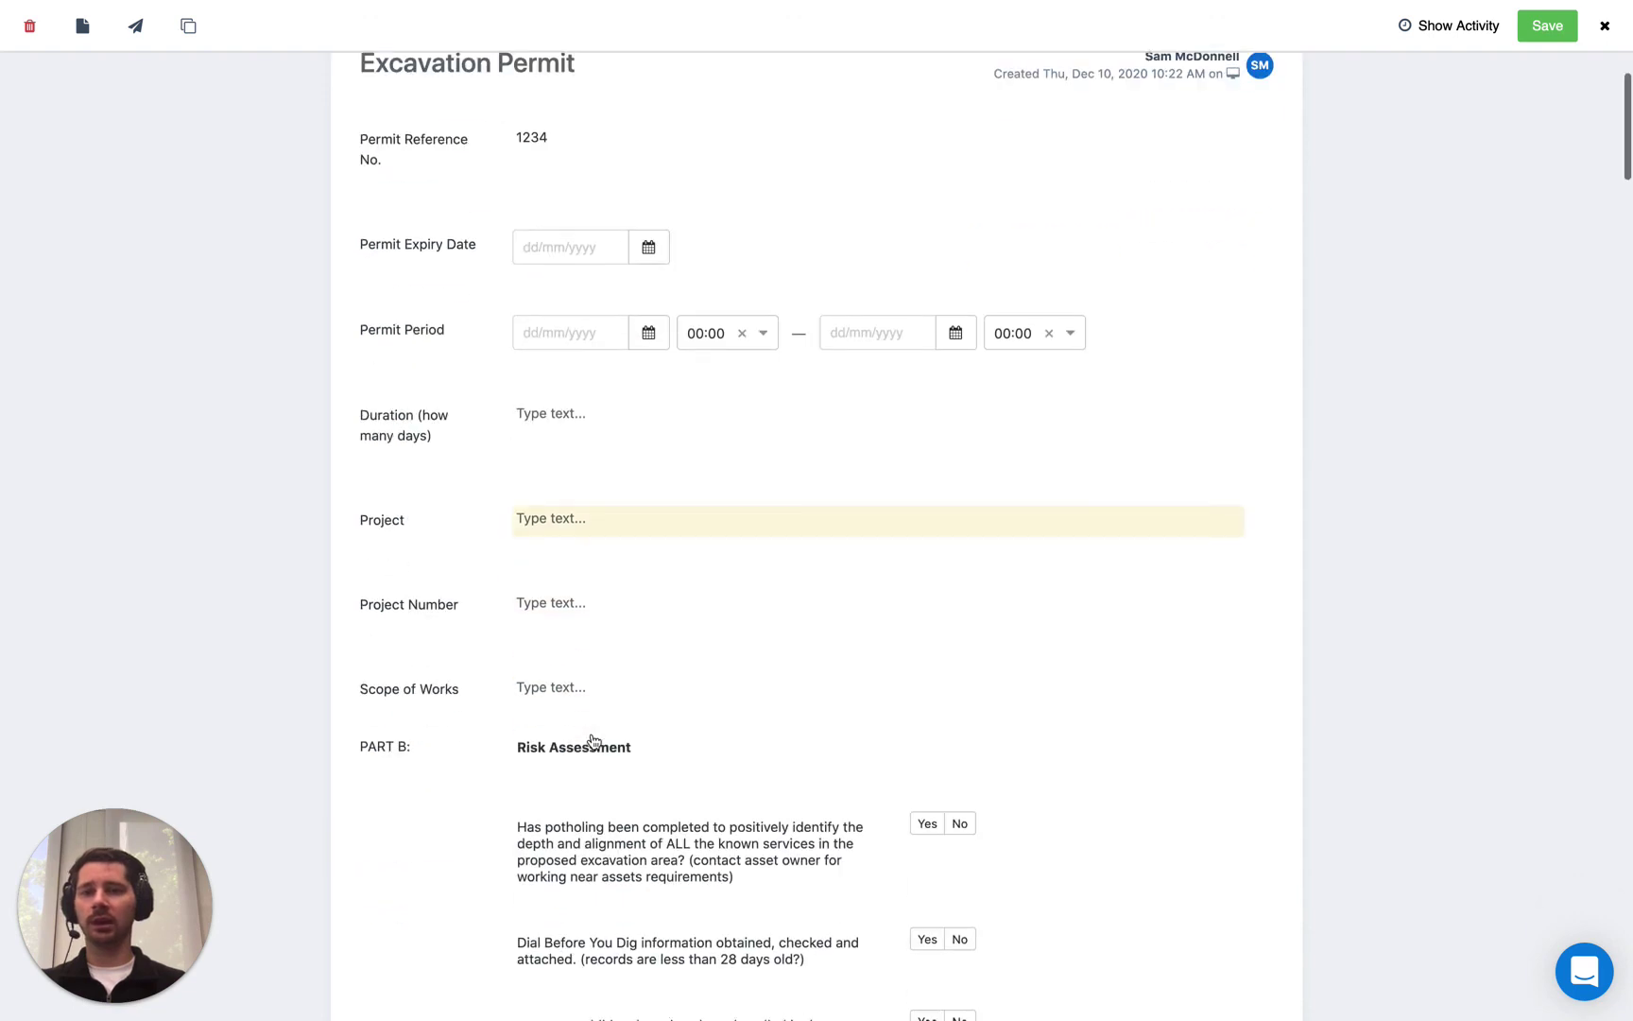
click(605, 478)
text(567)
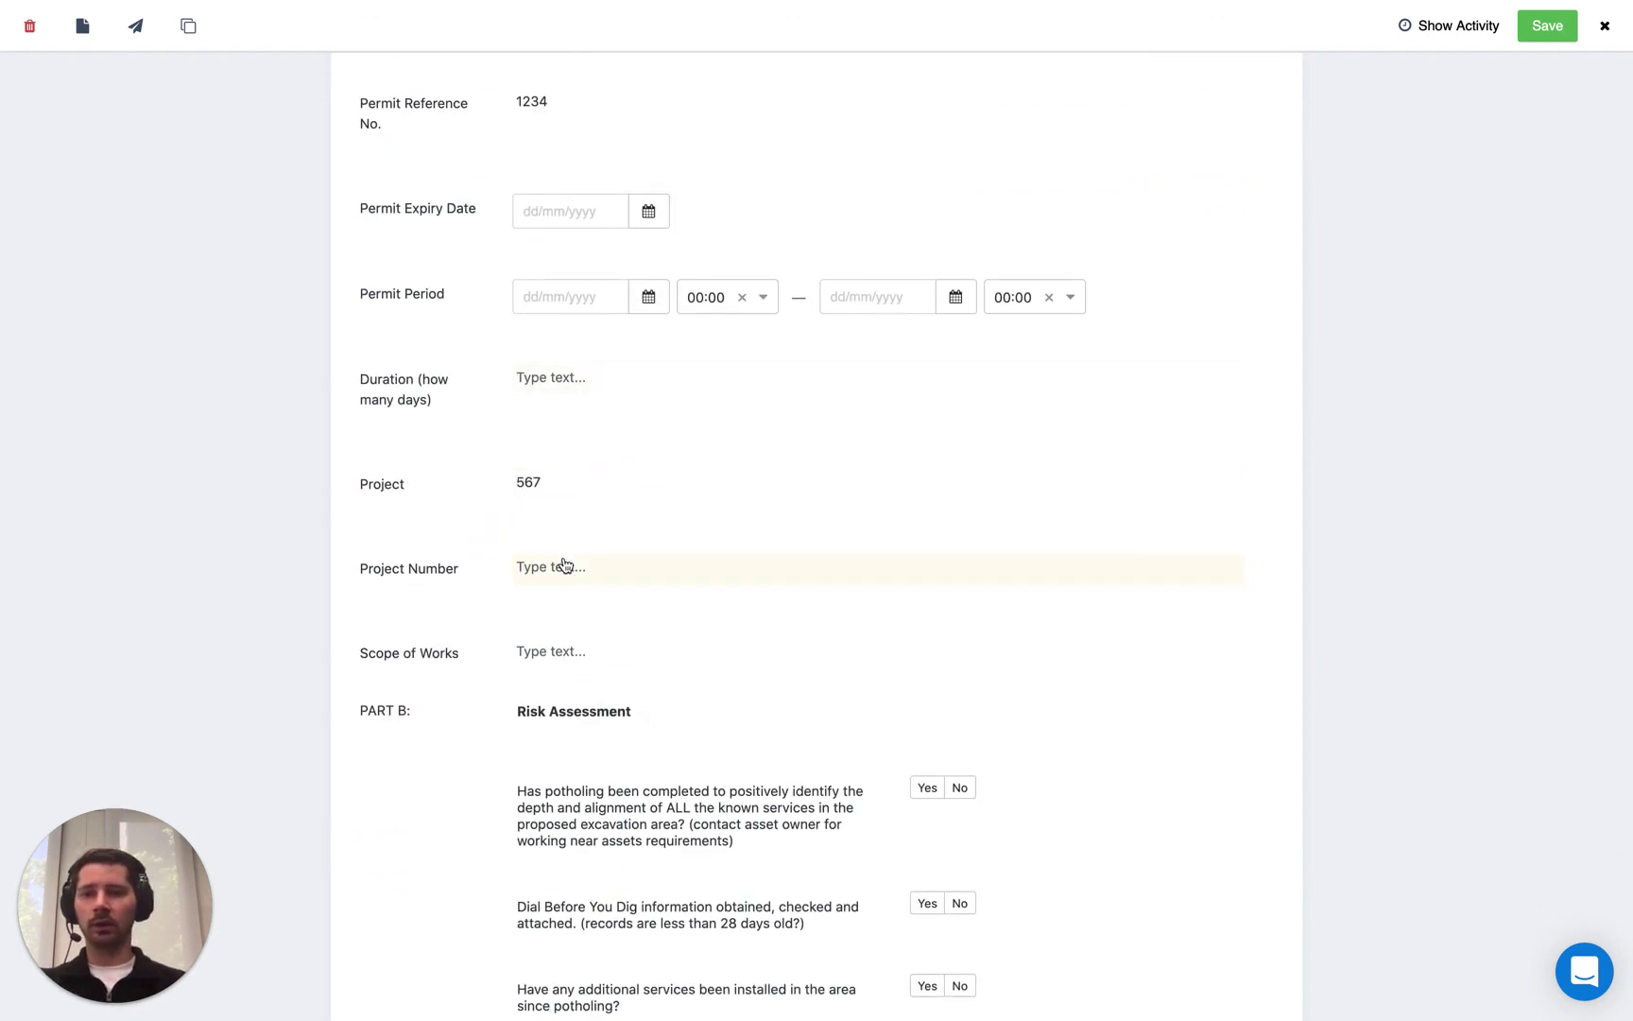
click(567, 568)
text(567)
click(529, 482)
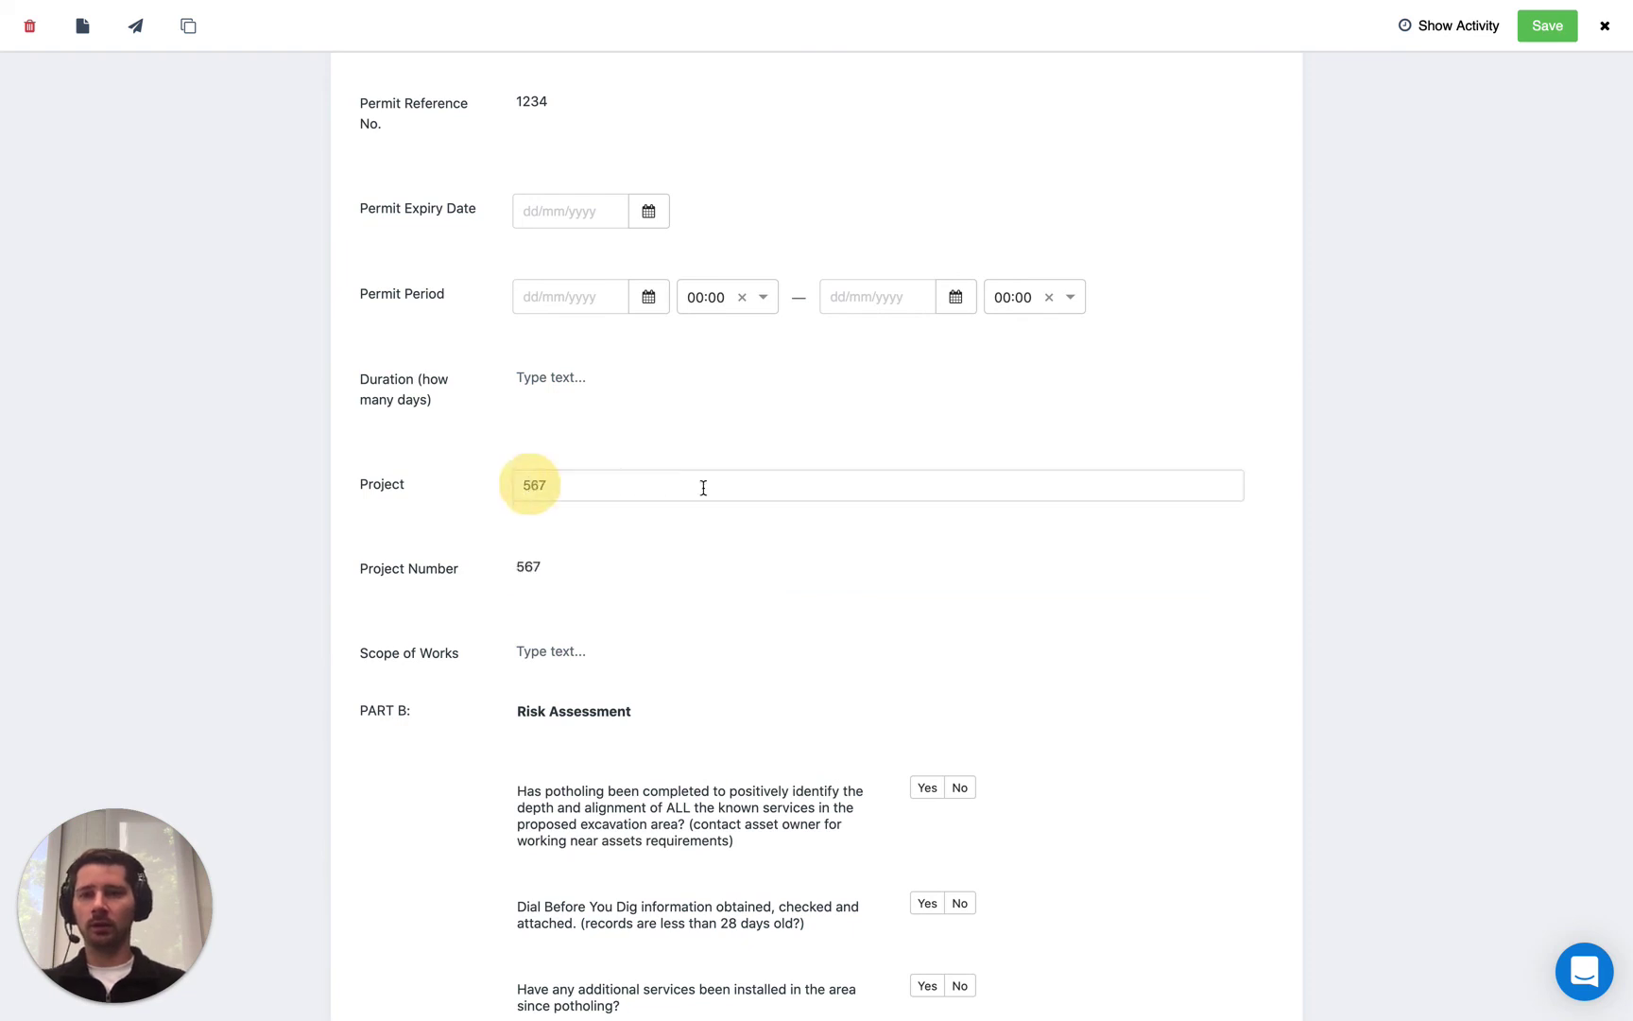
key(ctrl+a)
text(Camden )
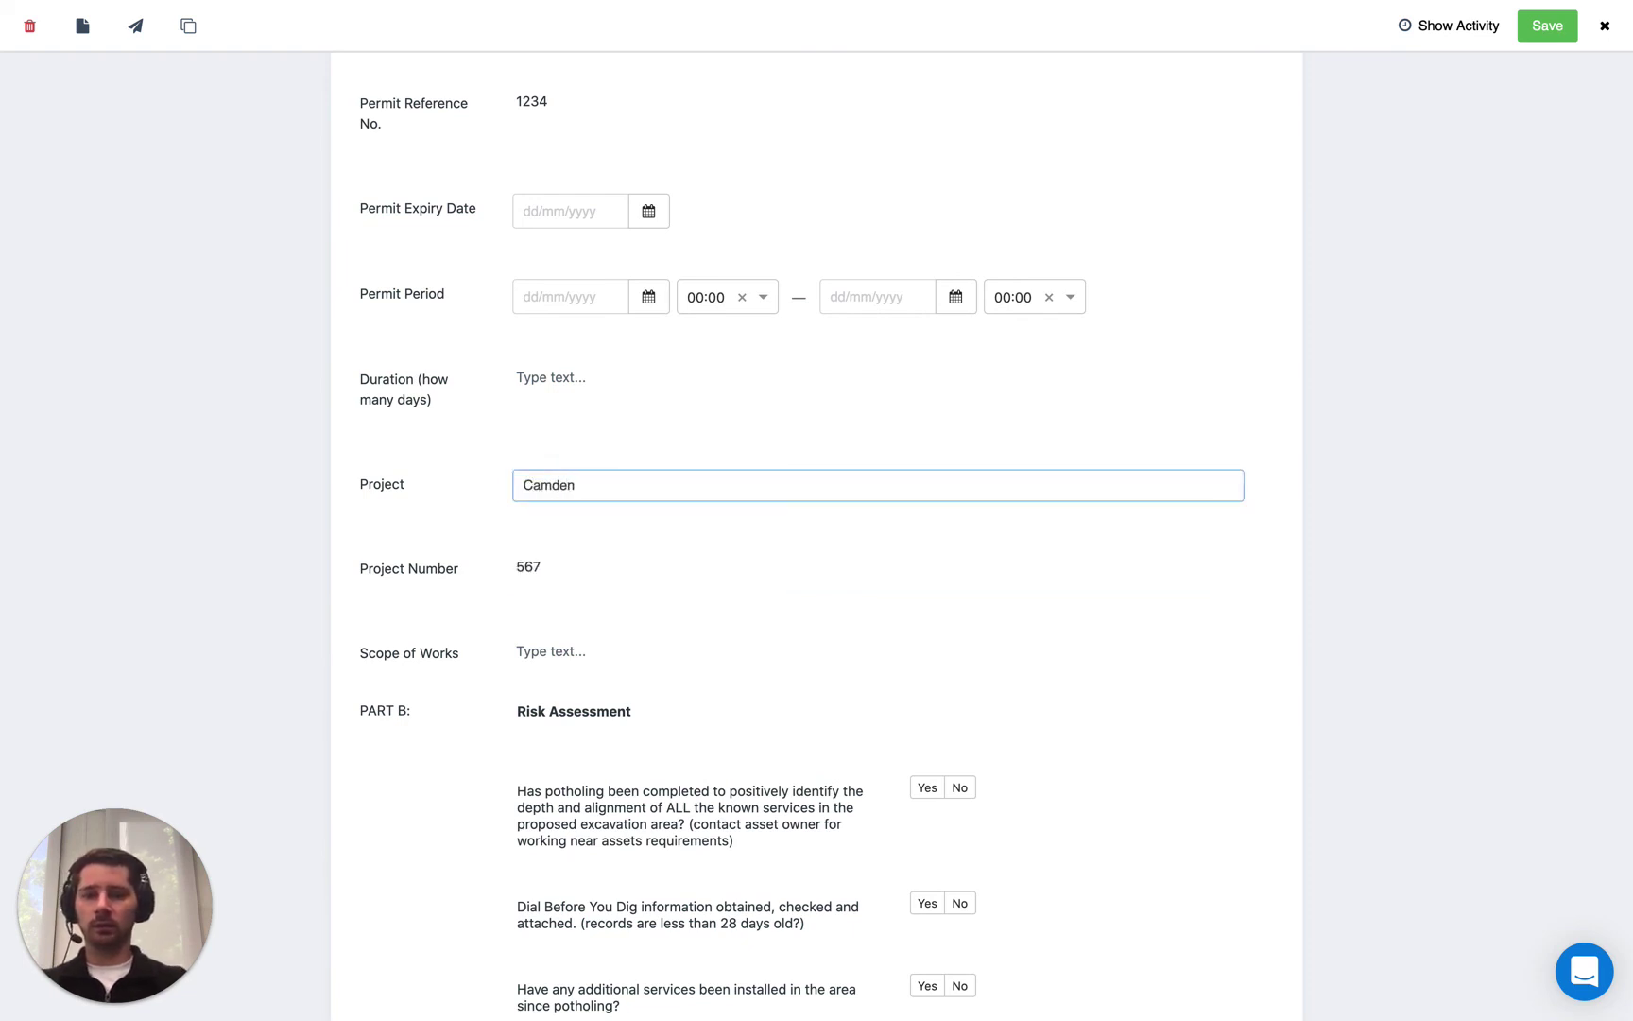
text(Rd Upgrade)
click(416, 485)
- Set the expiry date to 12 December 2020 and save the permit
scroll(448, 416, up, 3)
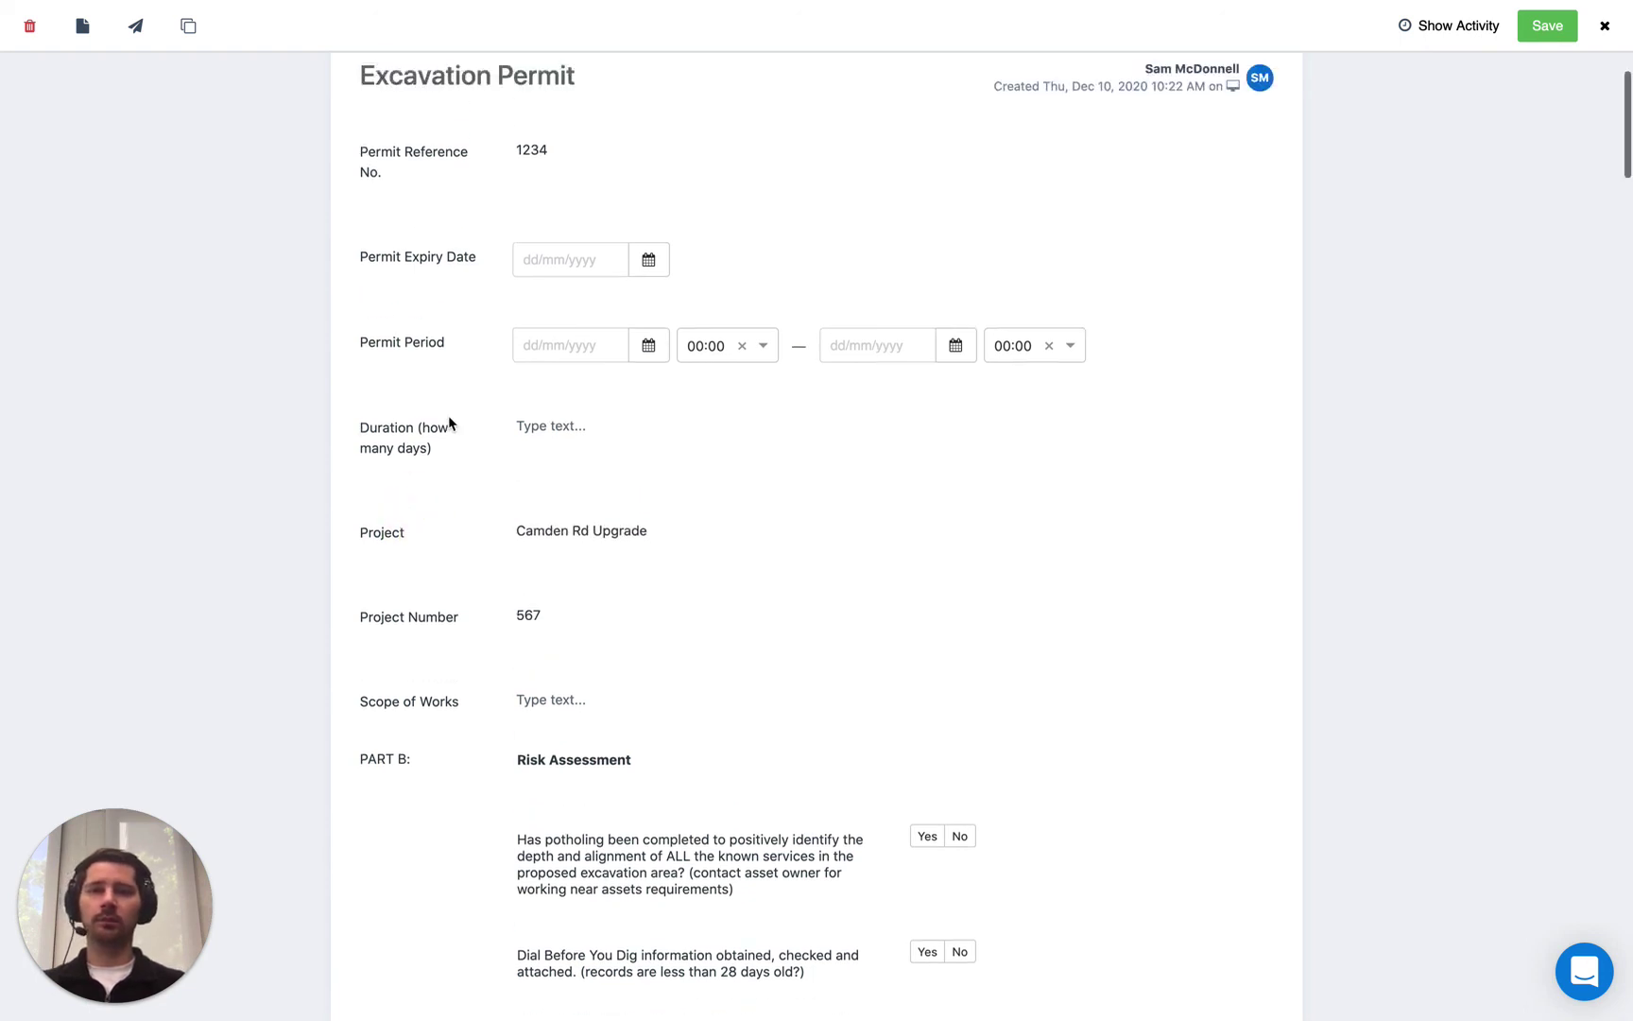
click(650, 370)
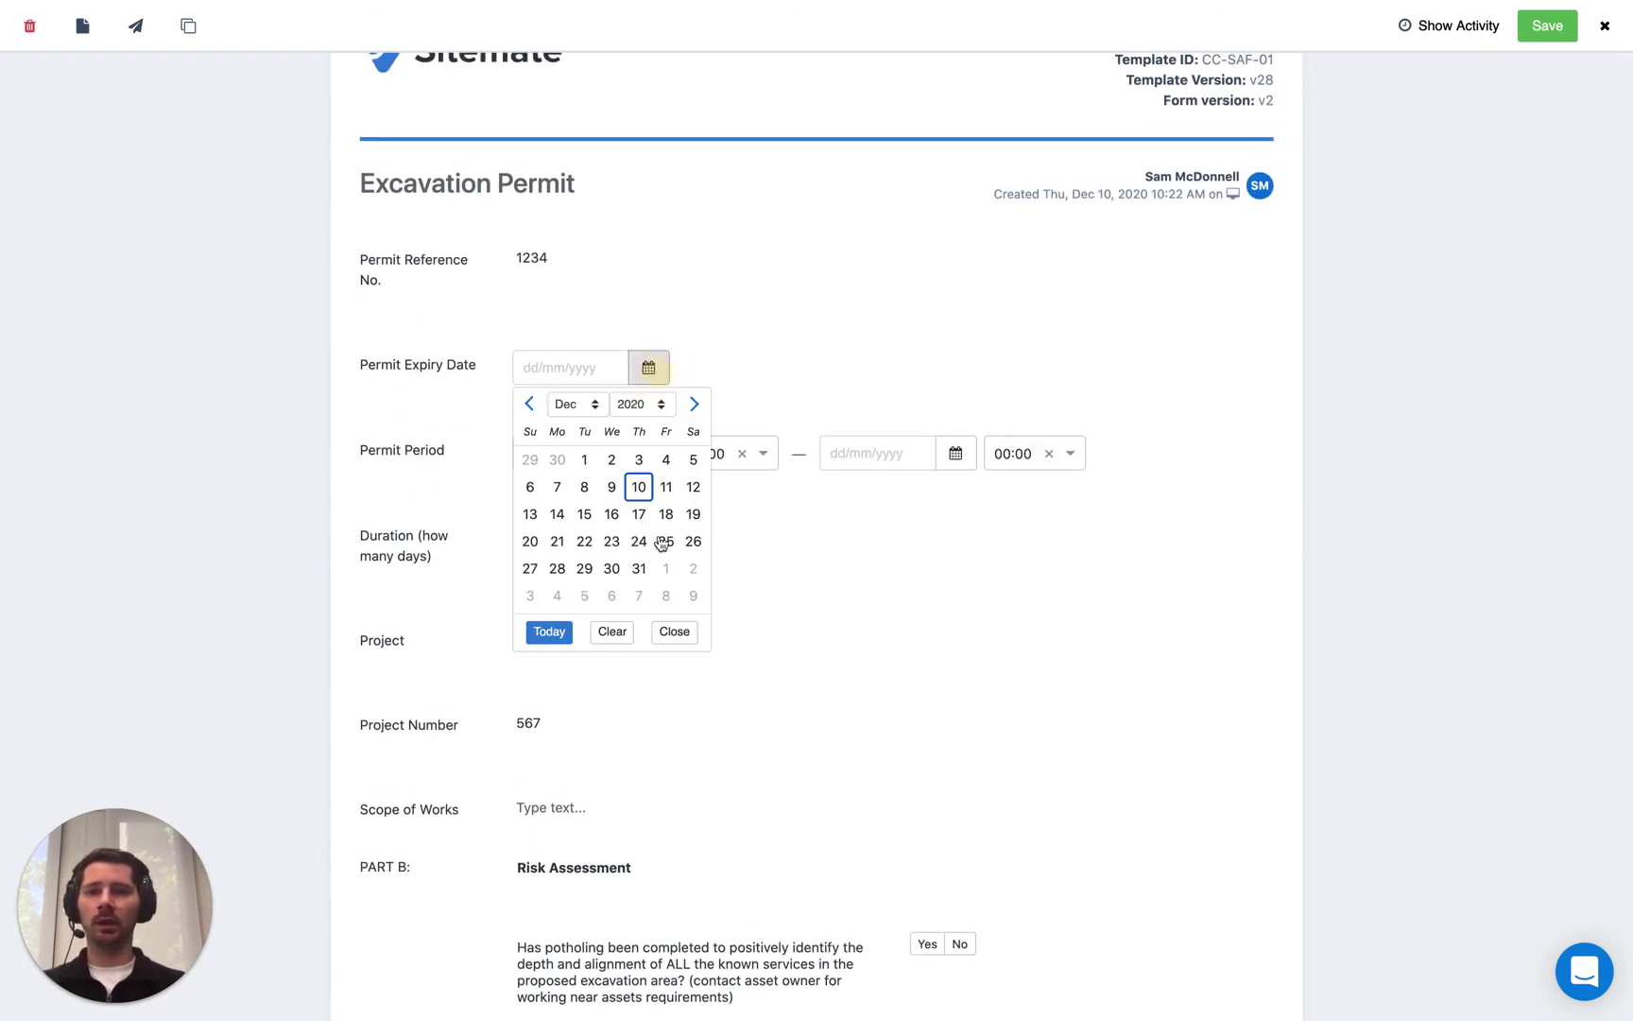
click(693, 486)
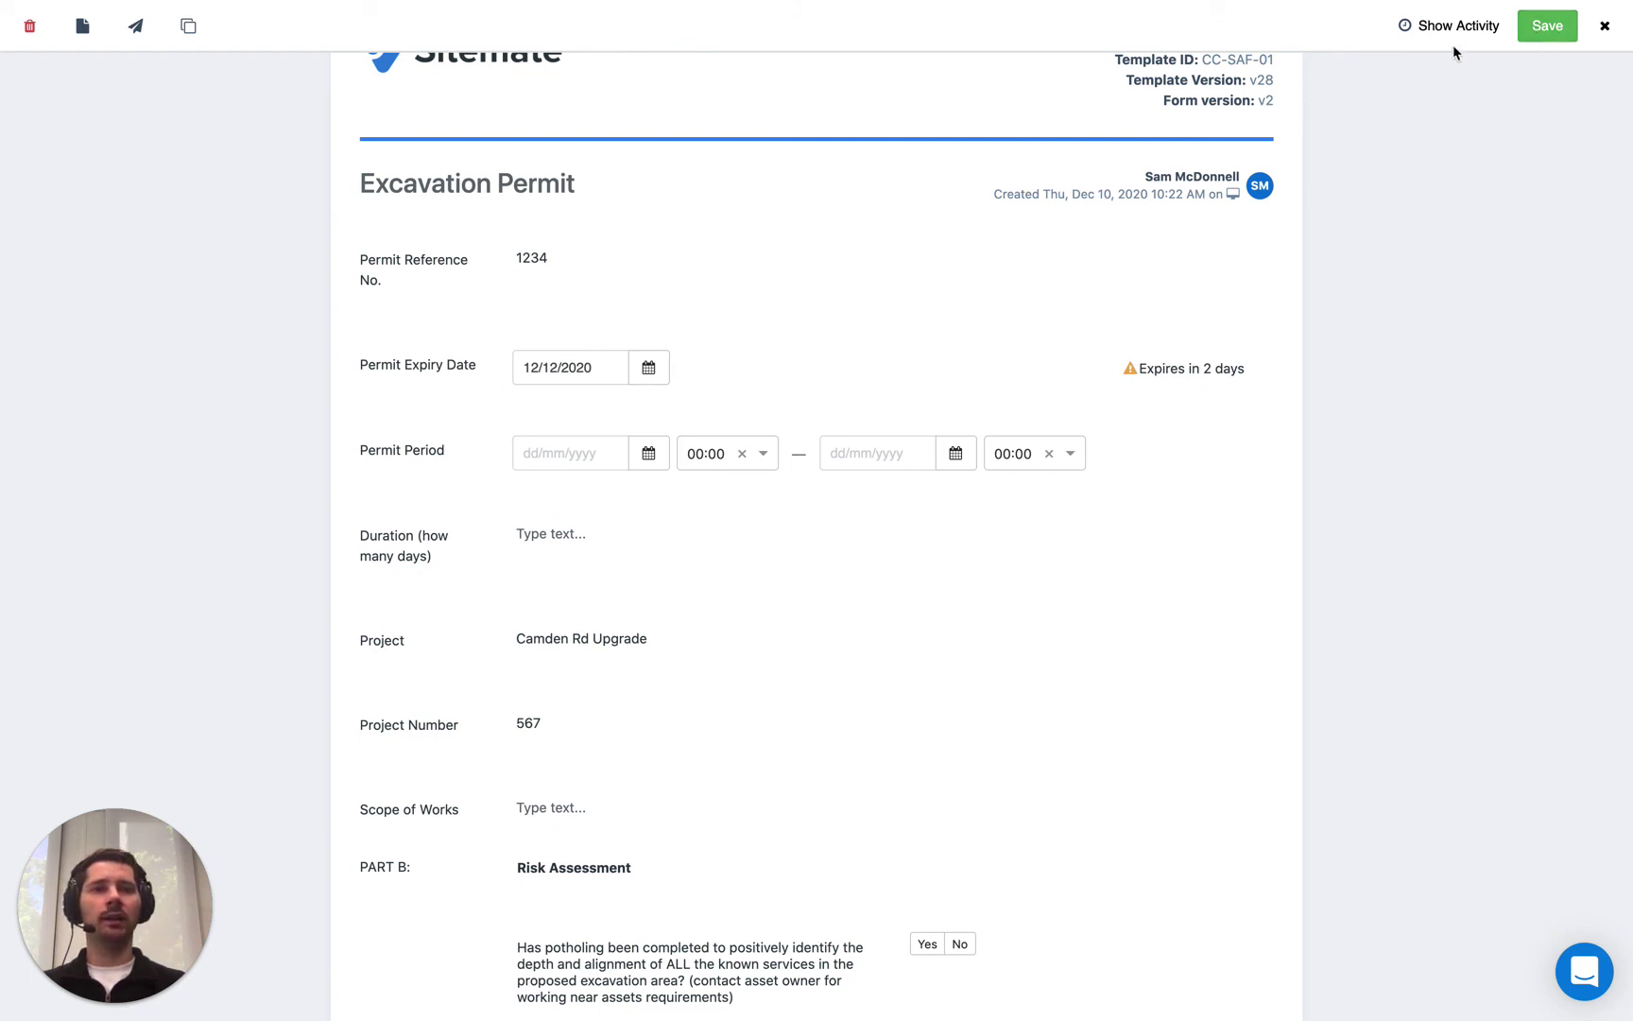
click(1544, 36)
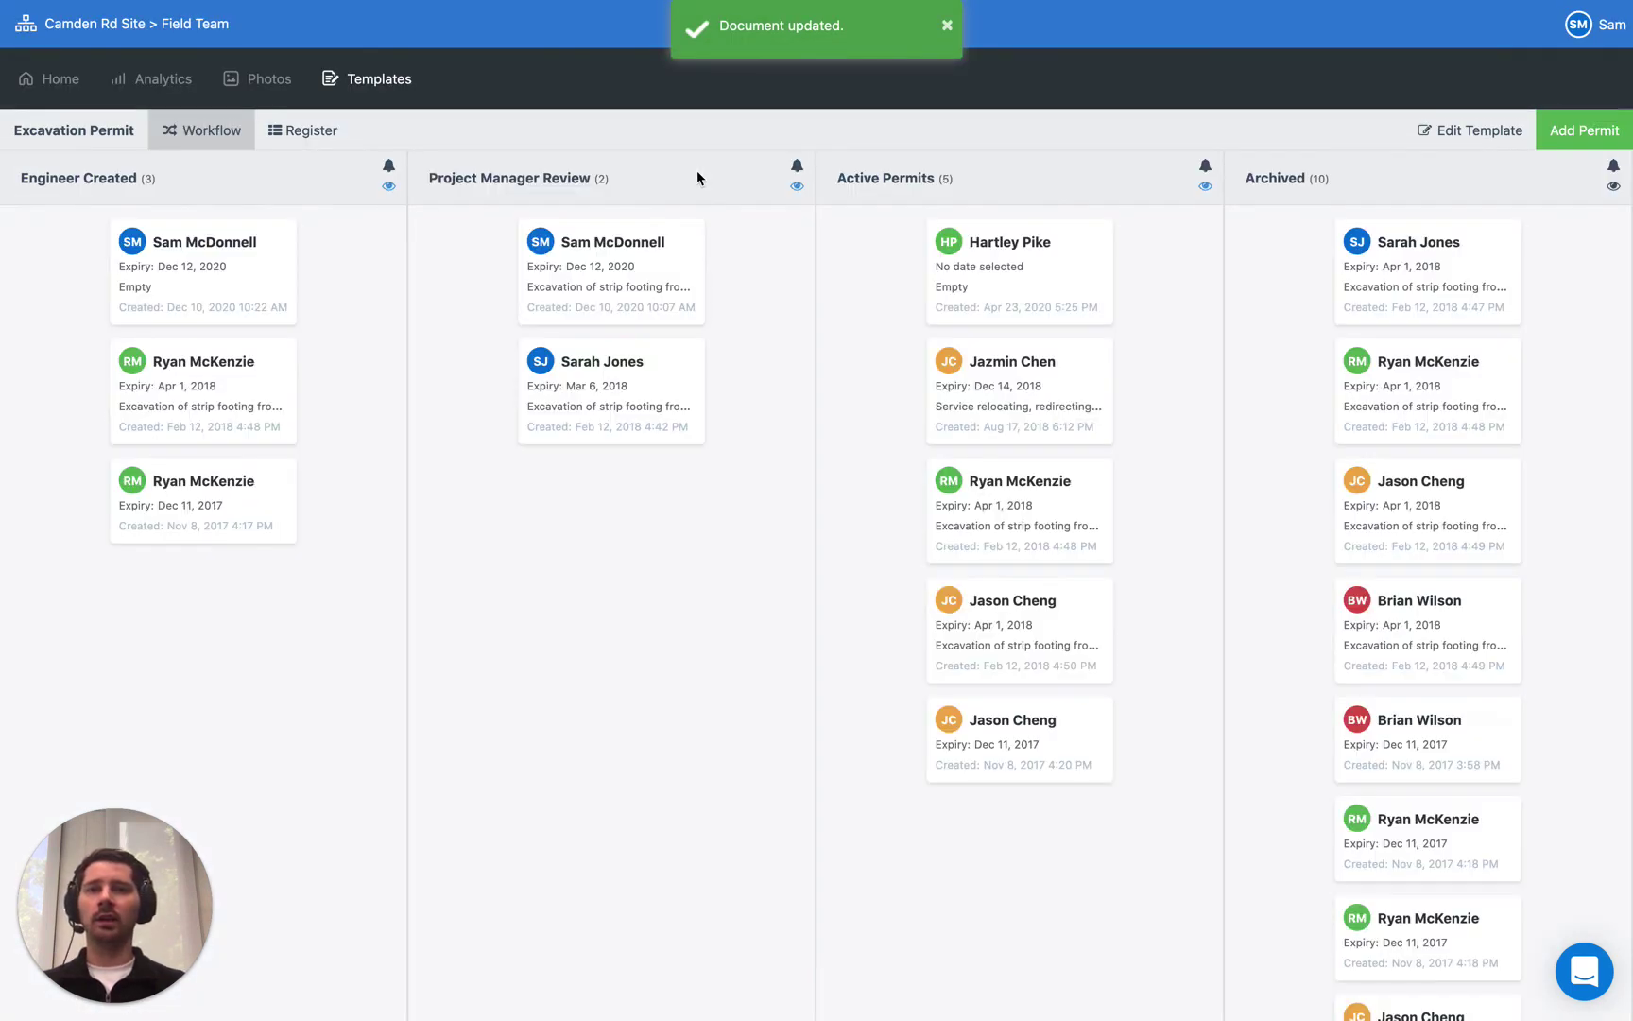
click(267, 265)
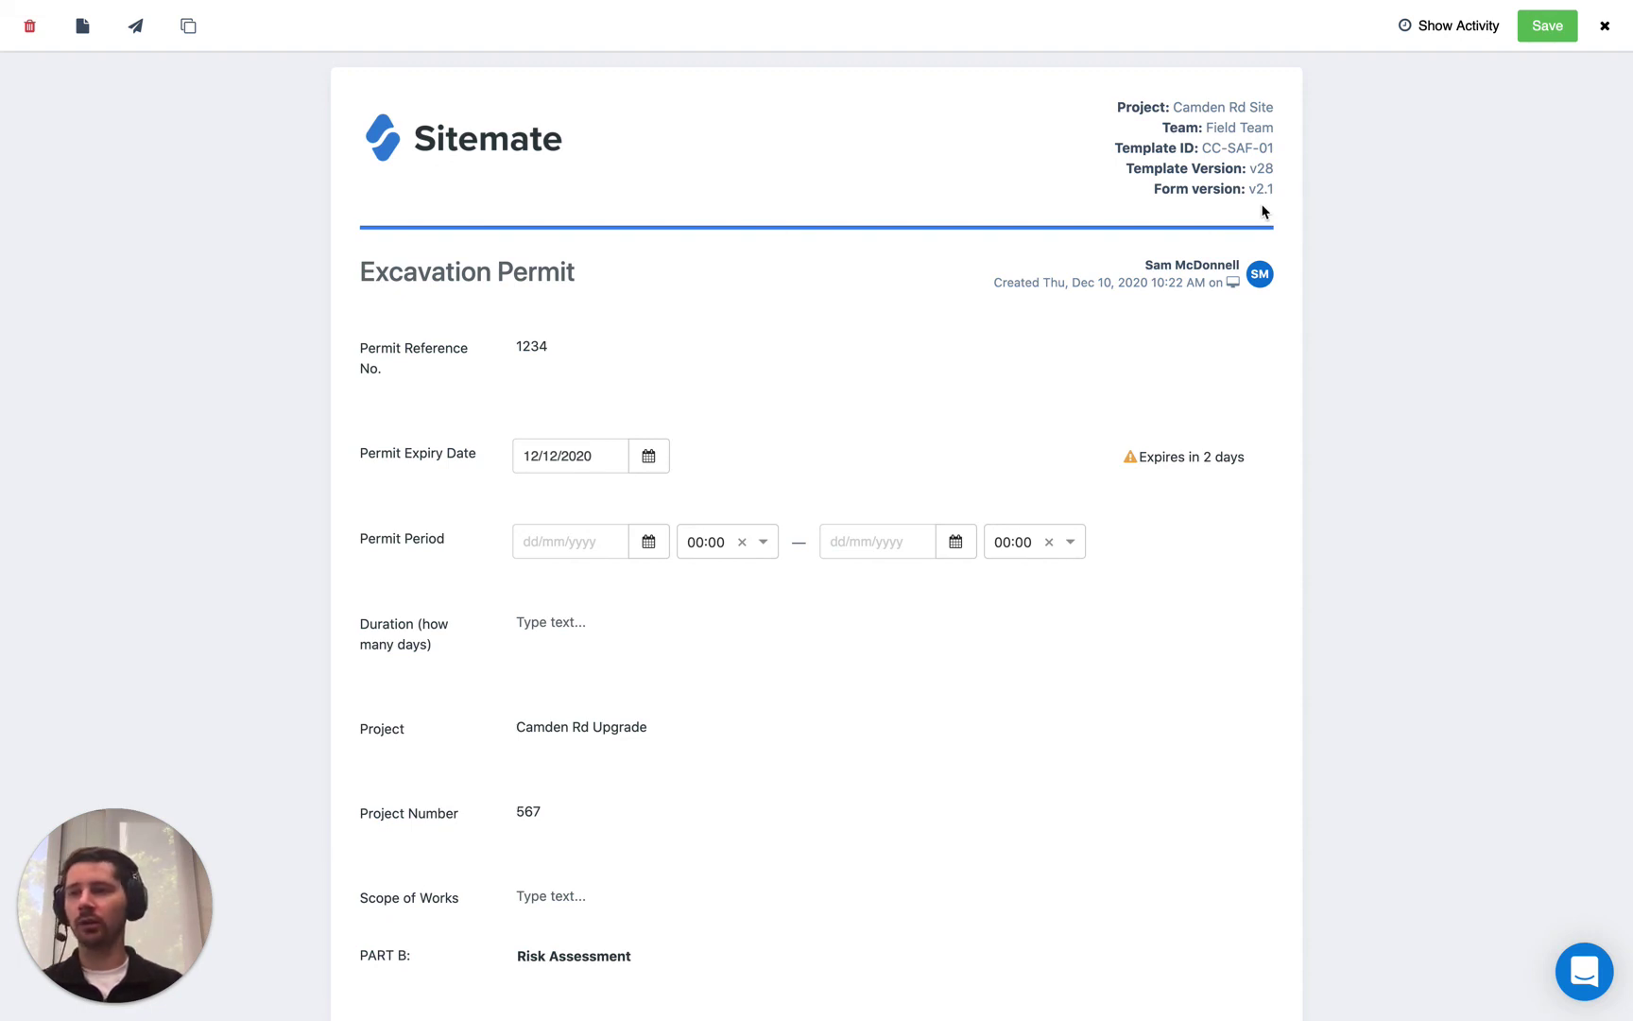
- Close the permit form, leaving through the unsaved-changes prompt
click(1605, 25)
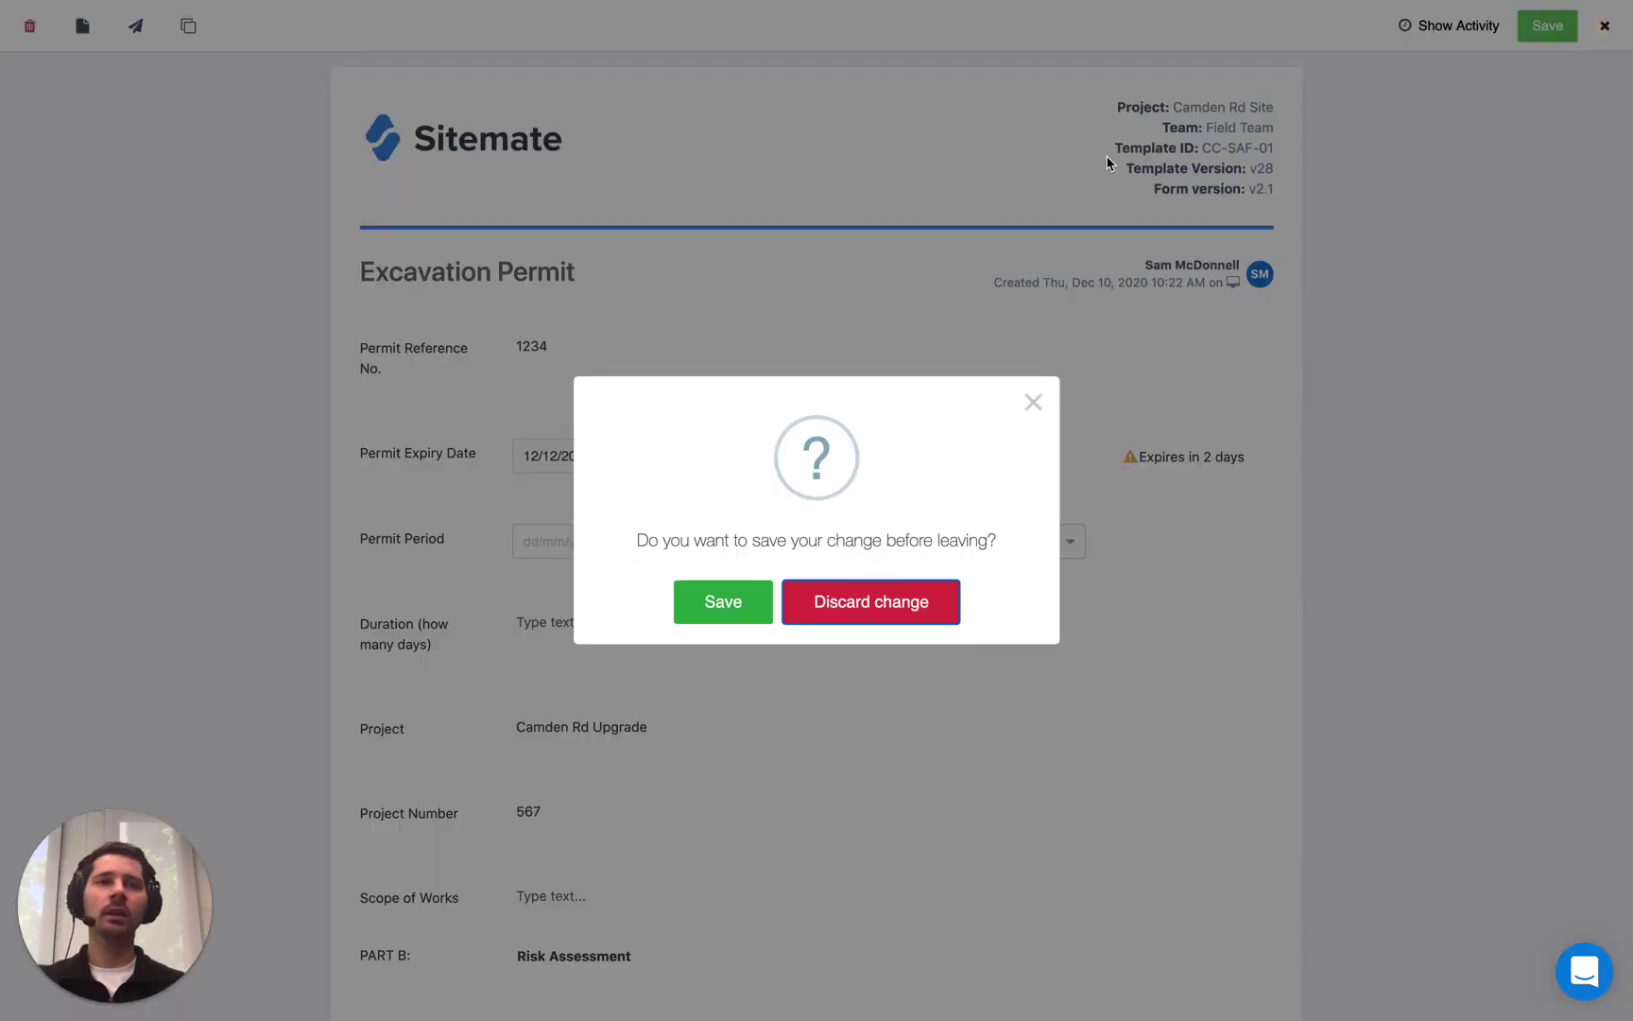
click(884, 595)
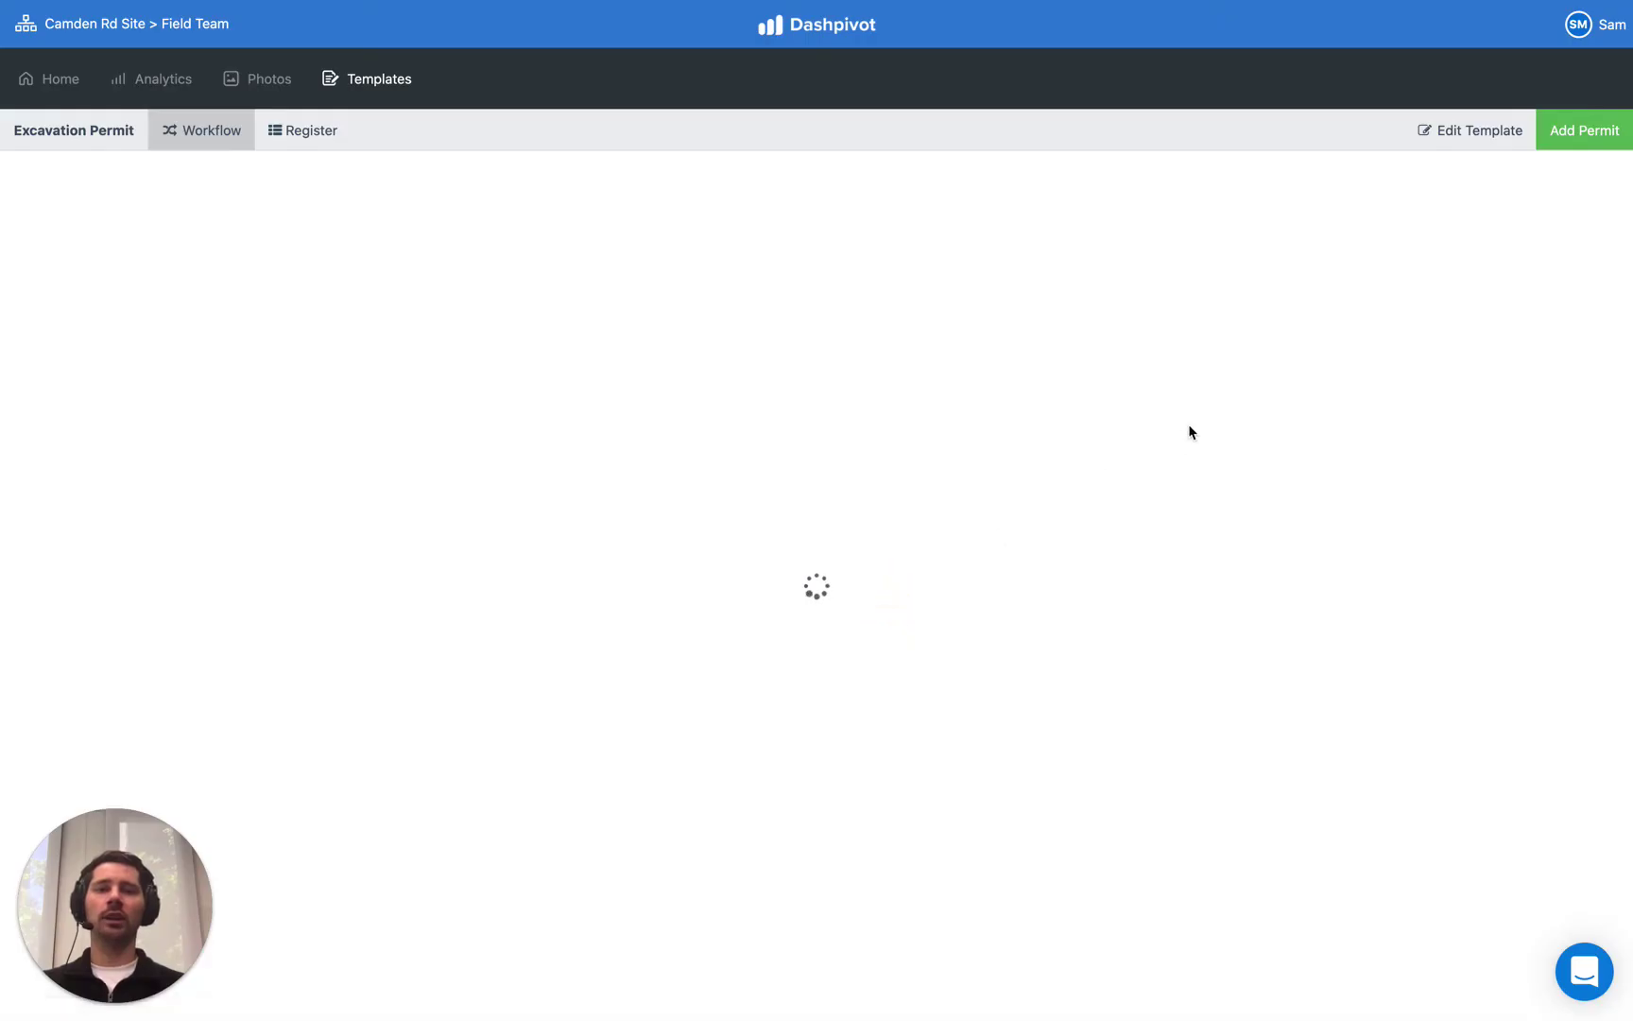